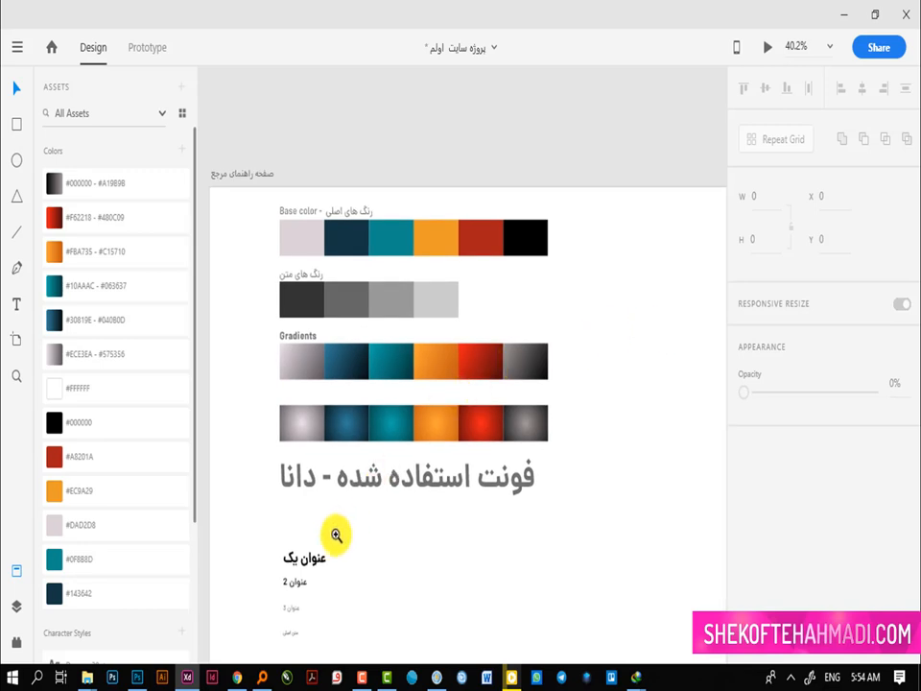
Try to carry the «عنوان یک» heading sample from the style guide page over to the Web 1366 – 1 artboard
left_click(336, 534, "alt")
left_click(356, 550, "alt")
left_click_drag(309, 513, 230, 457)
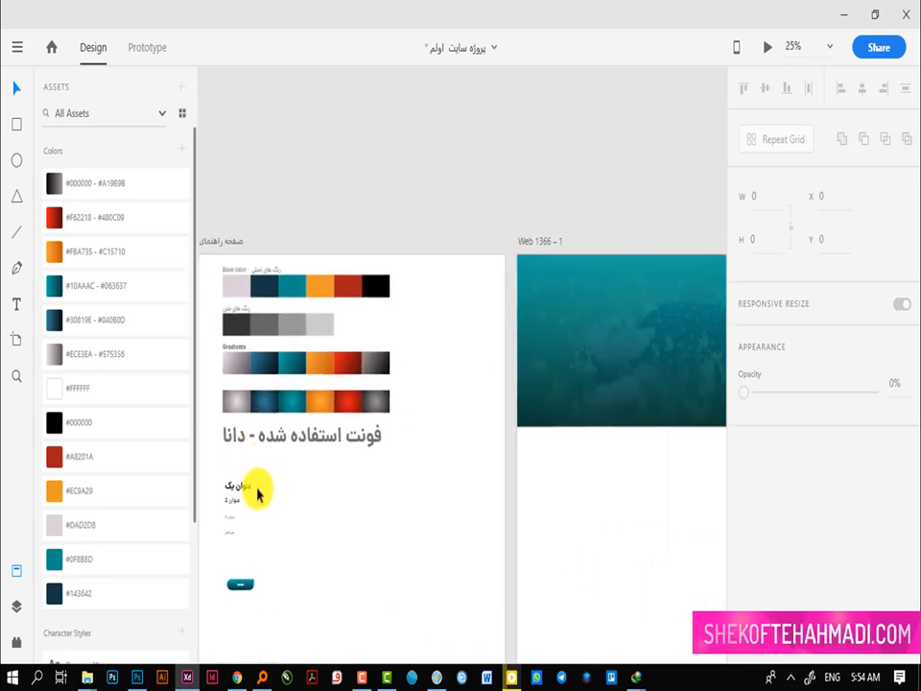
left_click(245, 490)
double_click(245, 490)
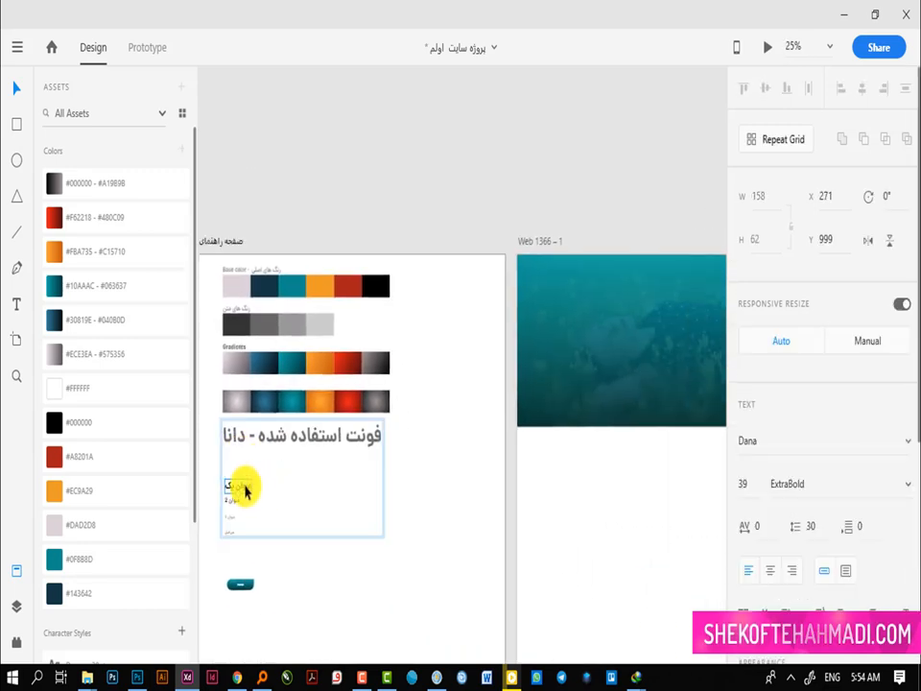
key("alt")
left_click_drag(245, 490, 292, 374)
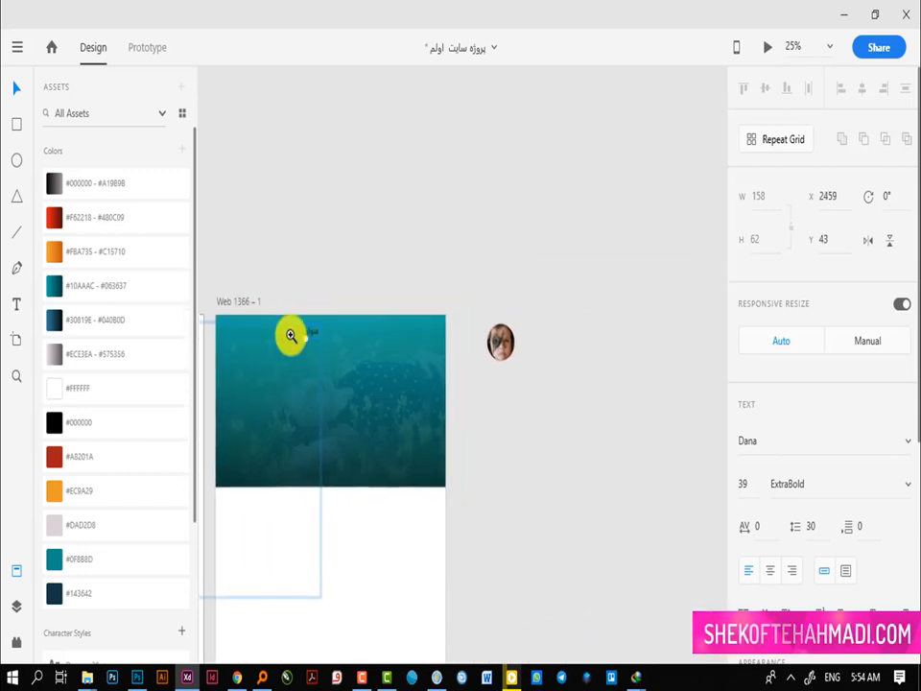
Try to reword the heading on the Web 1366 – 1 artboard as «خانه»
left_click_drag(273, 275, 513, 377)
left_click_drag(317, 426, 489, 382)
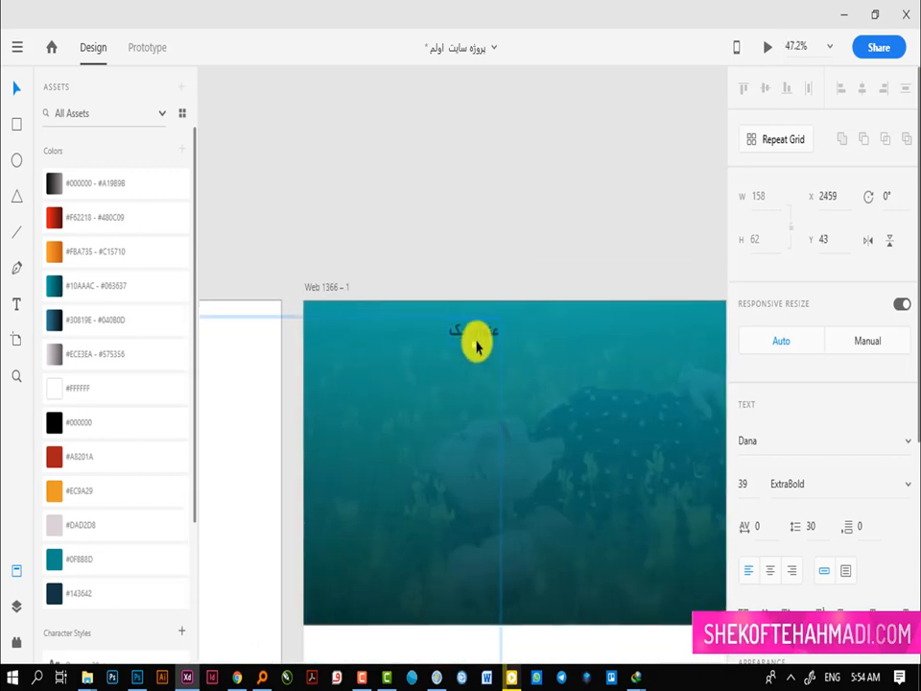
left_click_drag(477, 341, 349, 350)
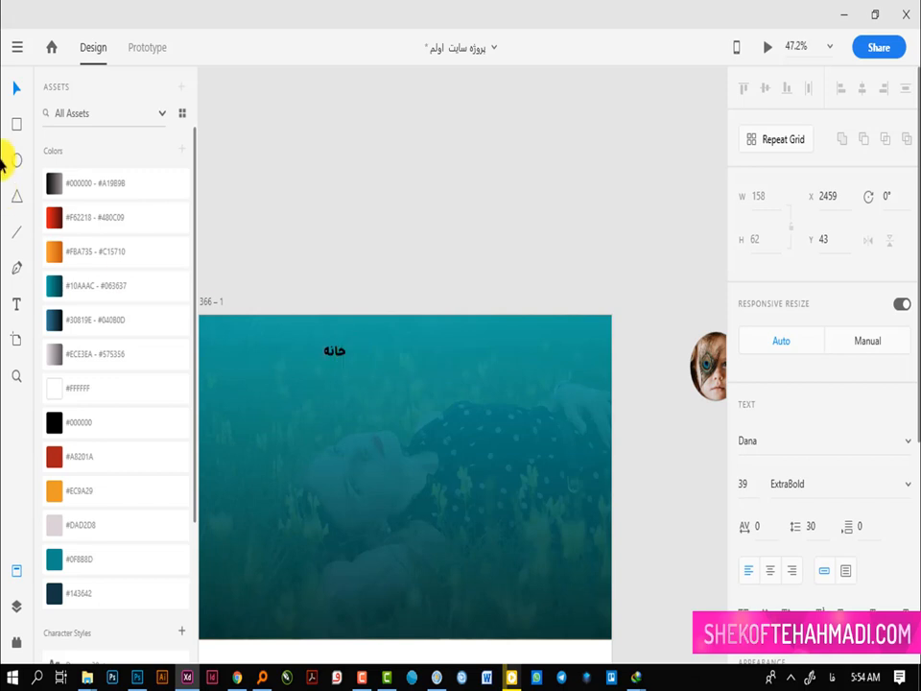
key("Delete")
left_click(335, 349)
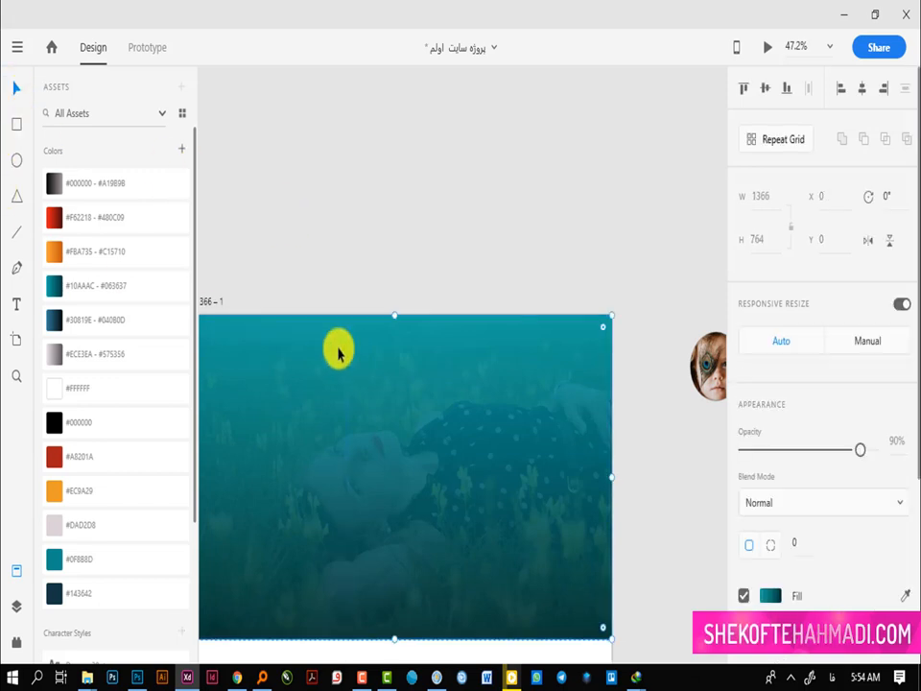
left_click_drag(294, 285, 370, 401)
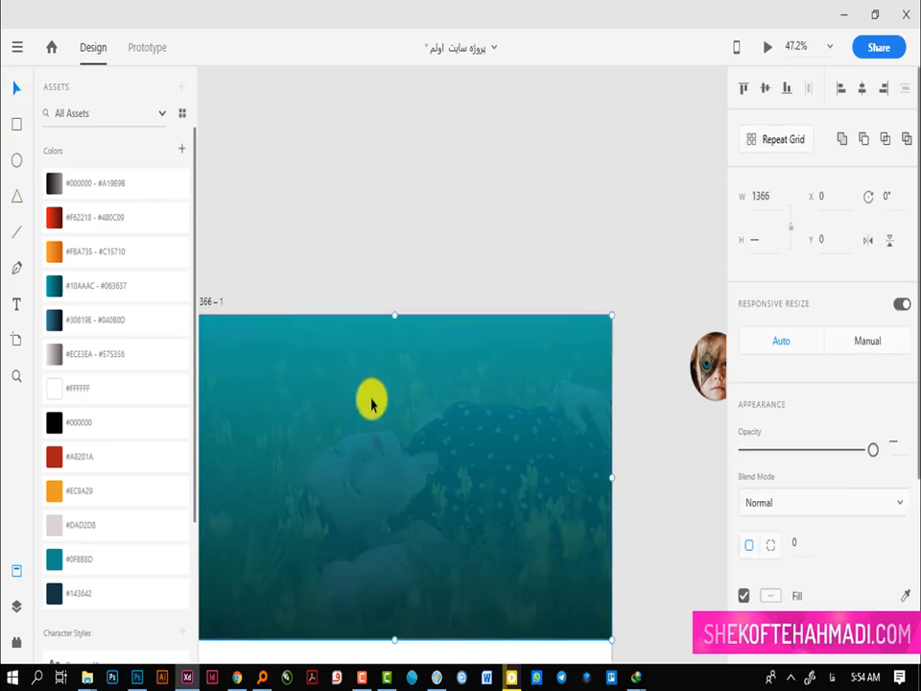
left_click(376, 247)
left_click(476, 424)
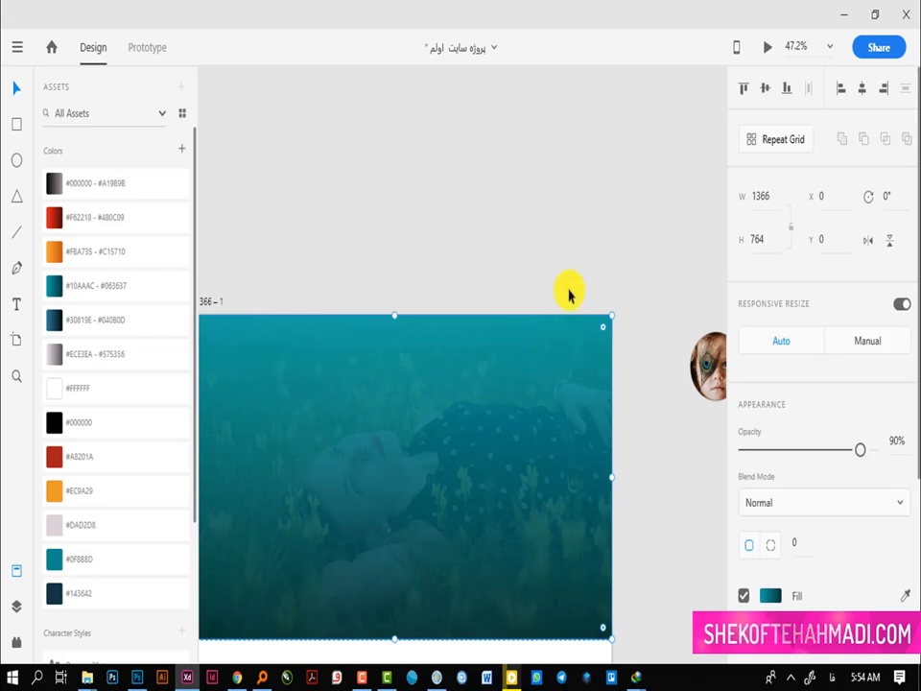
left_click_drag(568, 286, 575, 396)
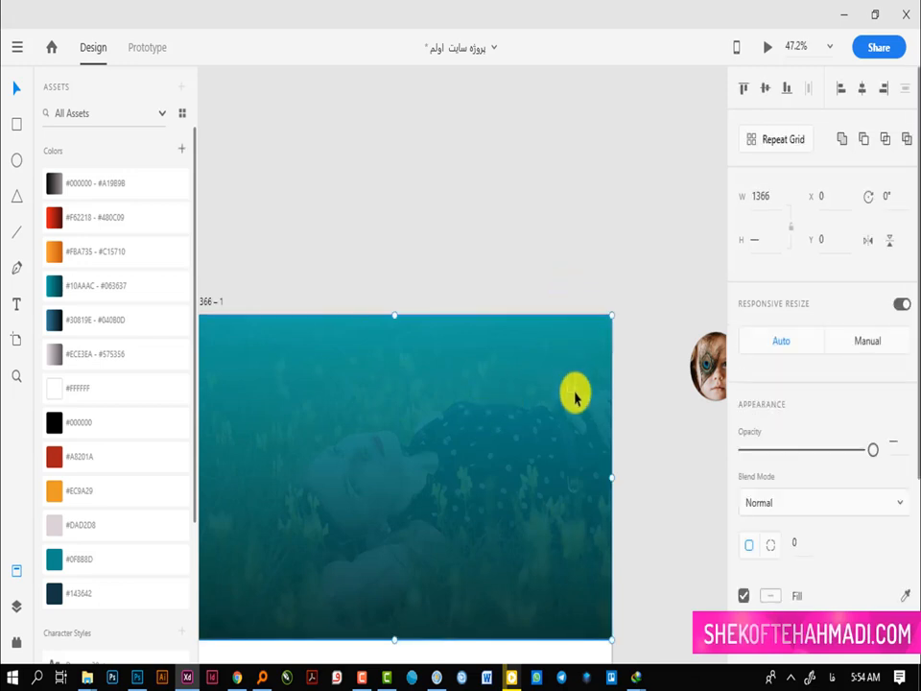
left_click(268, 226)
left_click_drag(267, 226, 547, 177)
left_click_drag(453, 208, 509, 169)
left_click(396, 328, "ctrl+alt")
left_click(397, 327, "ctrl+alt")
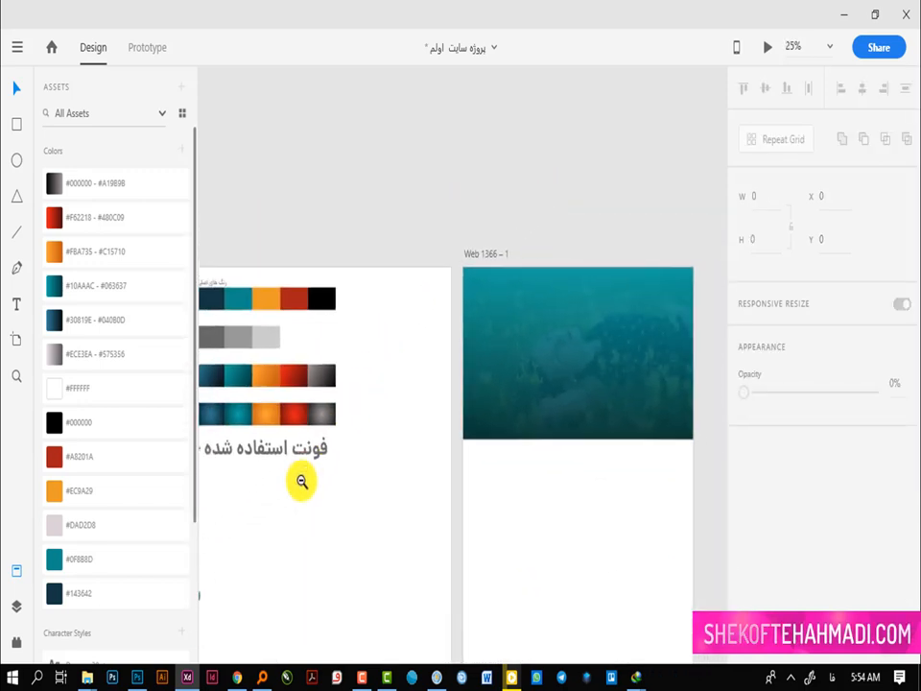
Undo the heading's rewording and its move away from the style guide page
left_click_drag(298, 485, 366, 396)
left_click(240, 423)
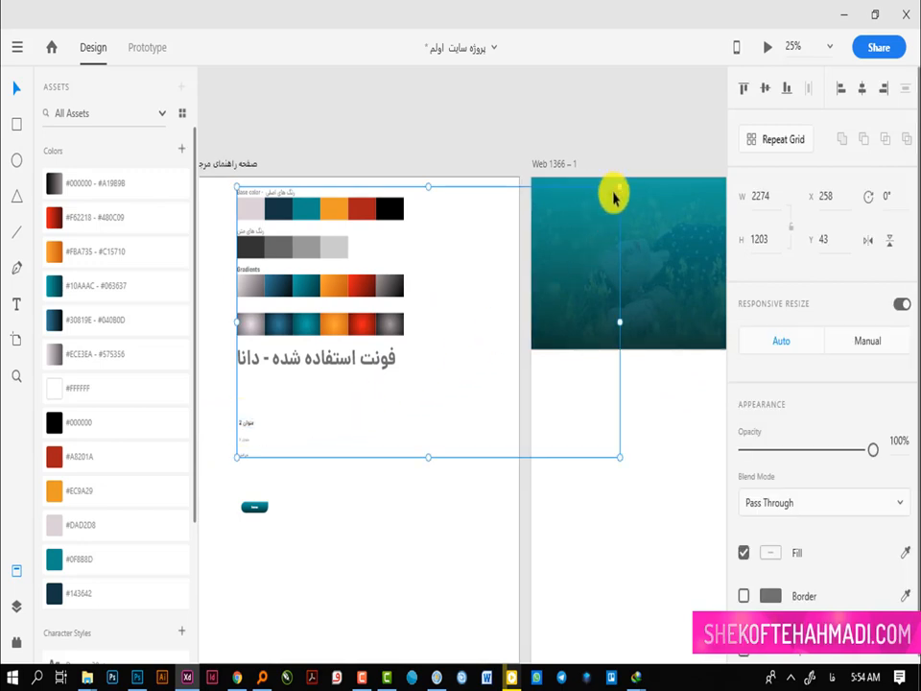
key("ctrl+z")
key("ctrl+z")
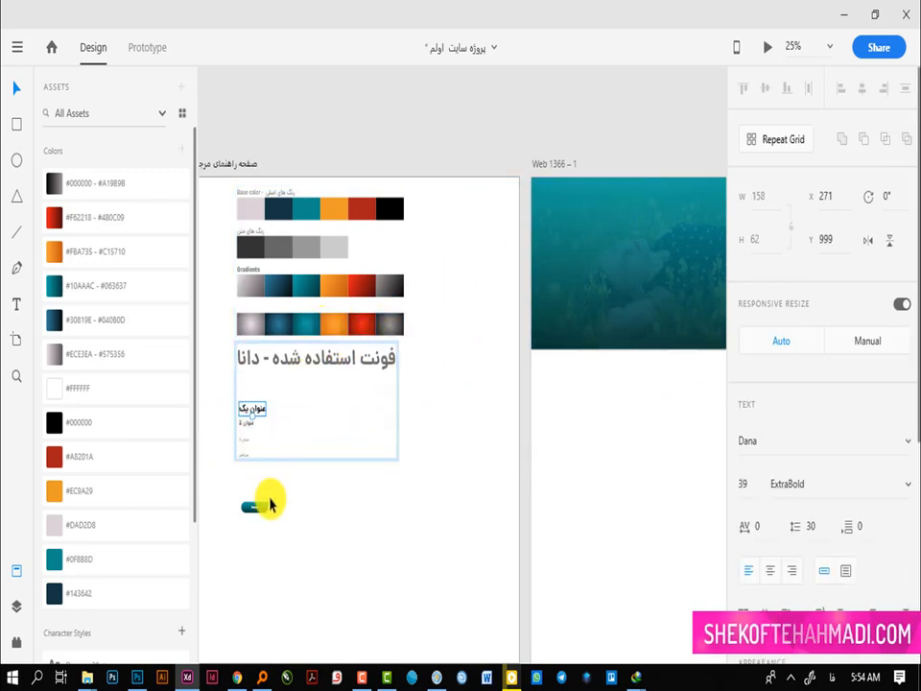
Place the «عنوان یک» heading sample from the style guide page as separate text on the Web 1366 – 1 artboard, at about X 421, Y 159
left_click(254, 410)
double_click(257, 410)
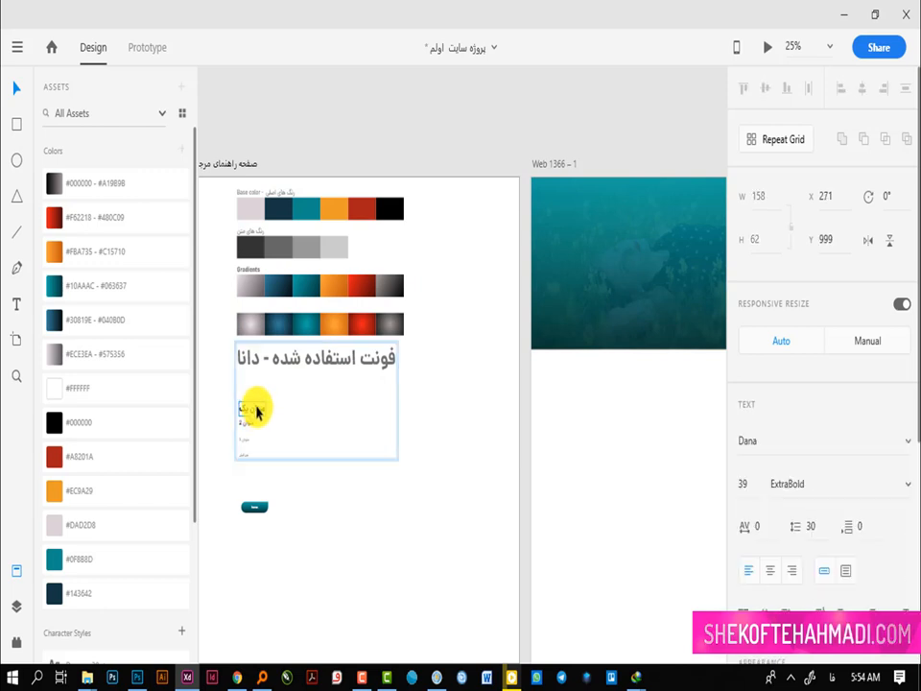
left_click(448, 401)
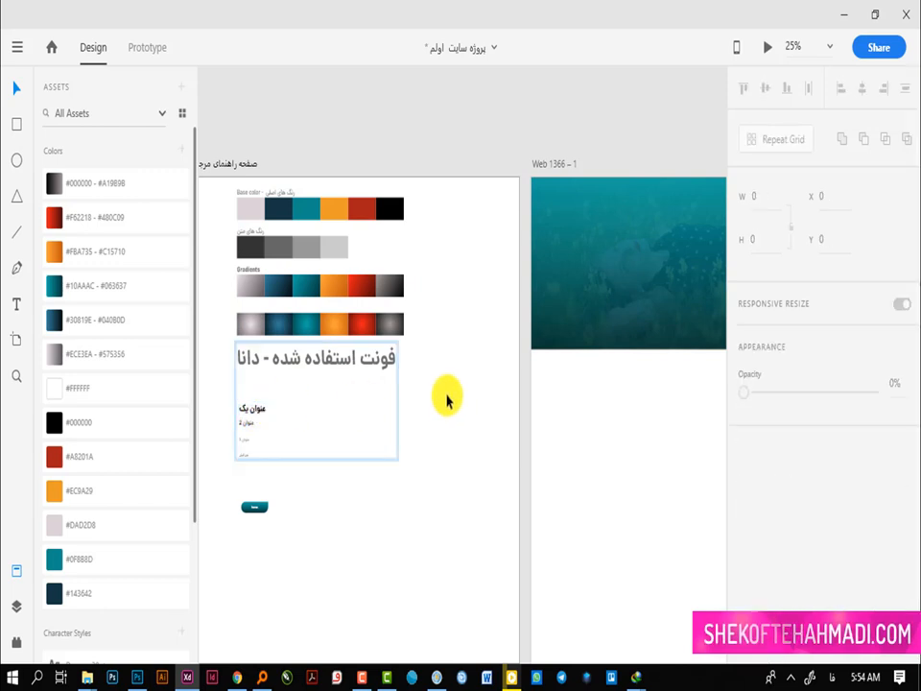
key("ctrl+z")
left_click_drag(257, 410, 399, 342)
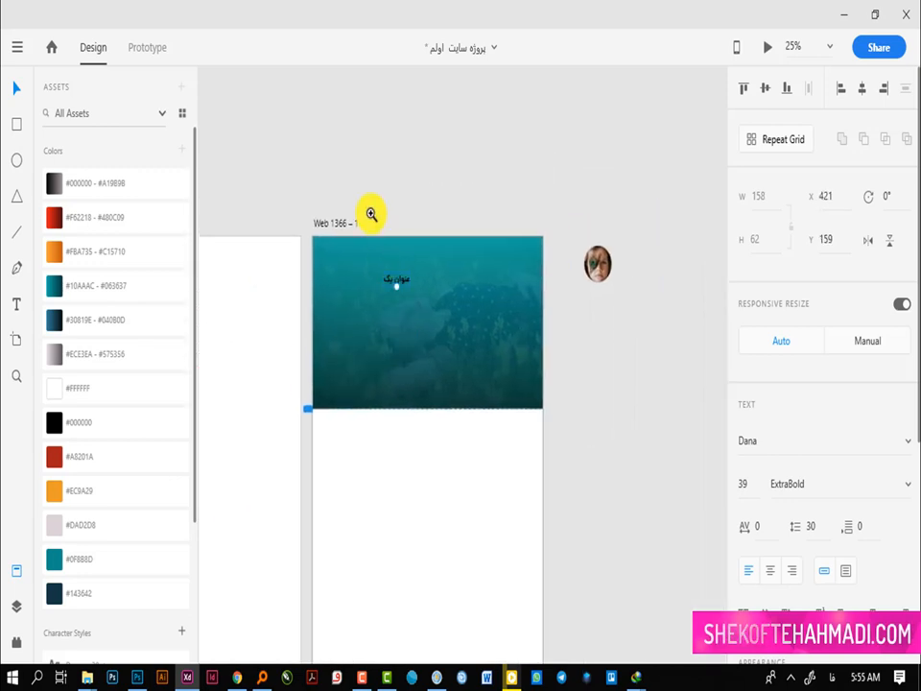
Move the heading to the artboard's upper-right corner, at about X 1147, Y 36, and colour it with the #FFFFFF asset
left_click_drag(370, 211, 611, 414)
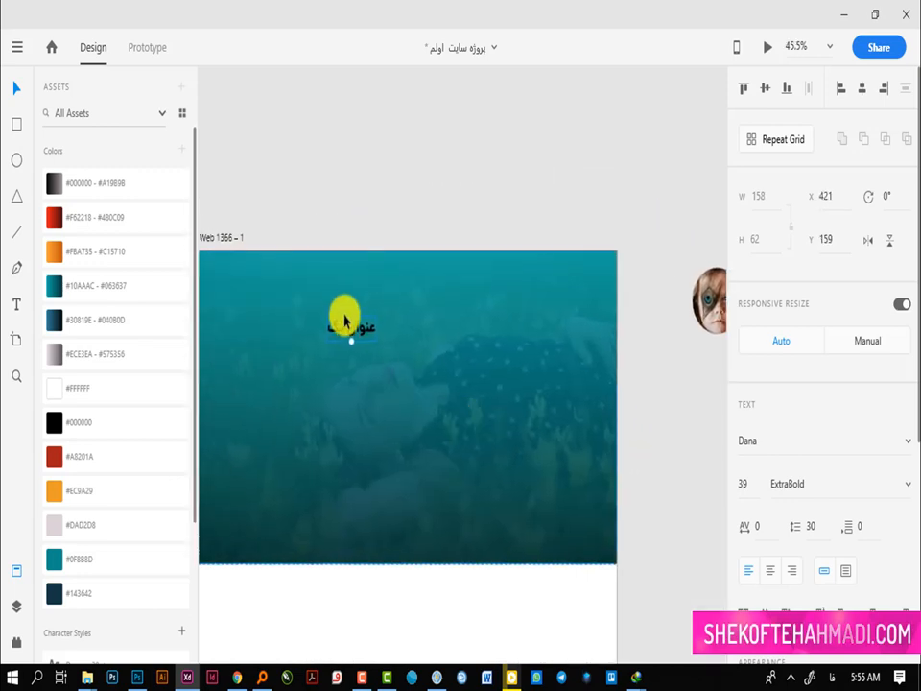
left_click_drag(343, 322, 566, 282)
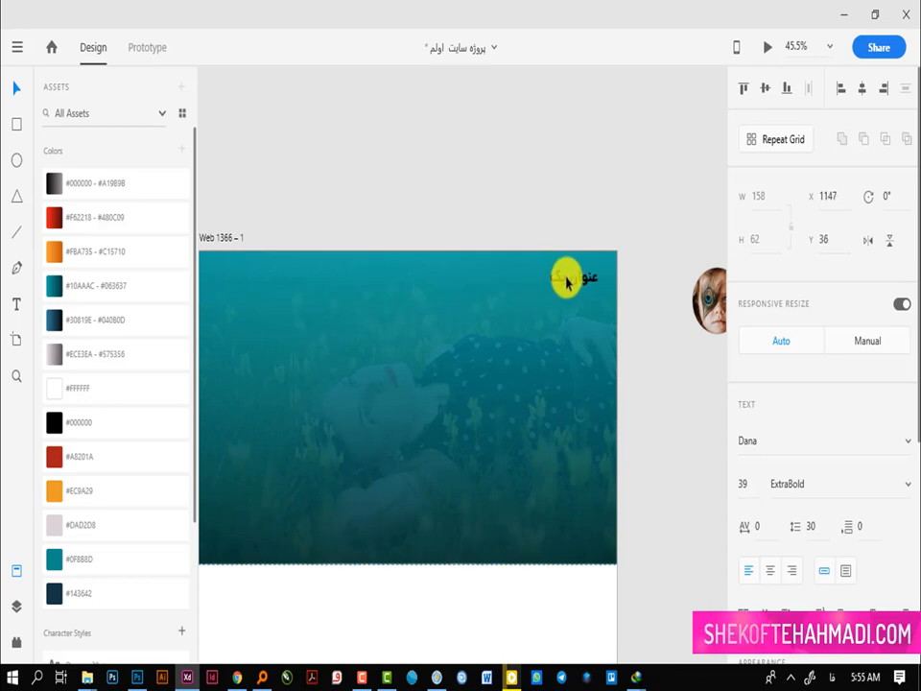
left_click(140, 389)
left_click(543, 205)
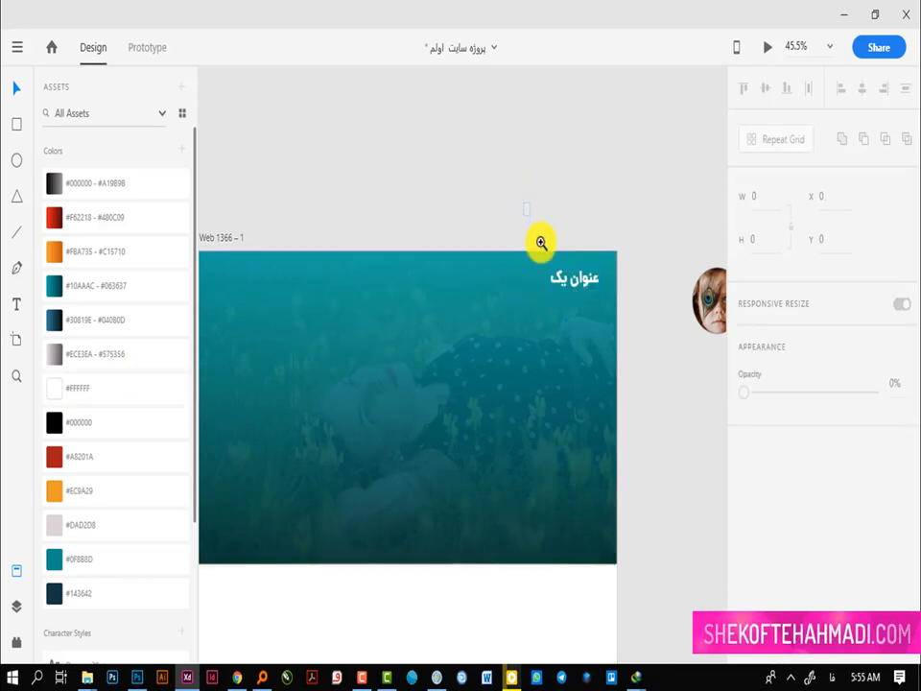
Duplicate the white heading to its left at about X 947, Y 38, and reword the copy as «نمونه کار»
left_click_drag(541, 242, 660, 366)
left_click(462, 349)
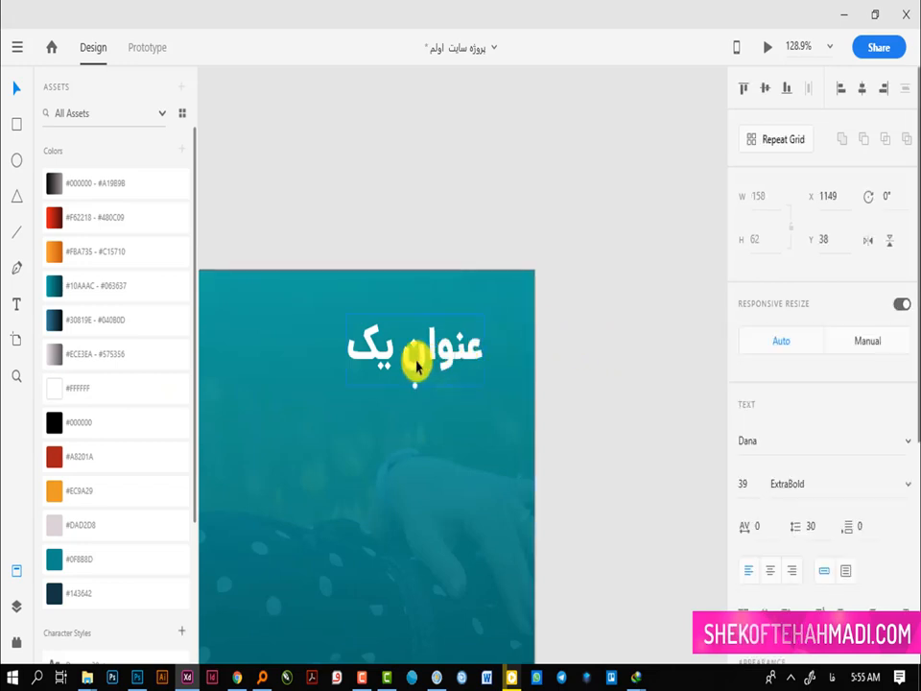
left_click_drag(335, 354, 514, 342)
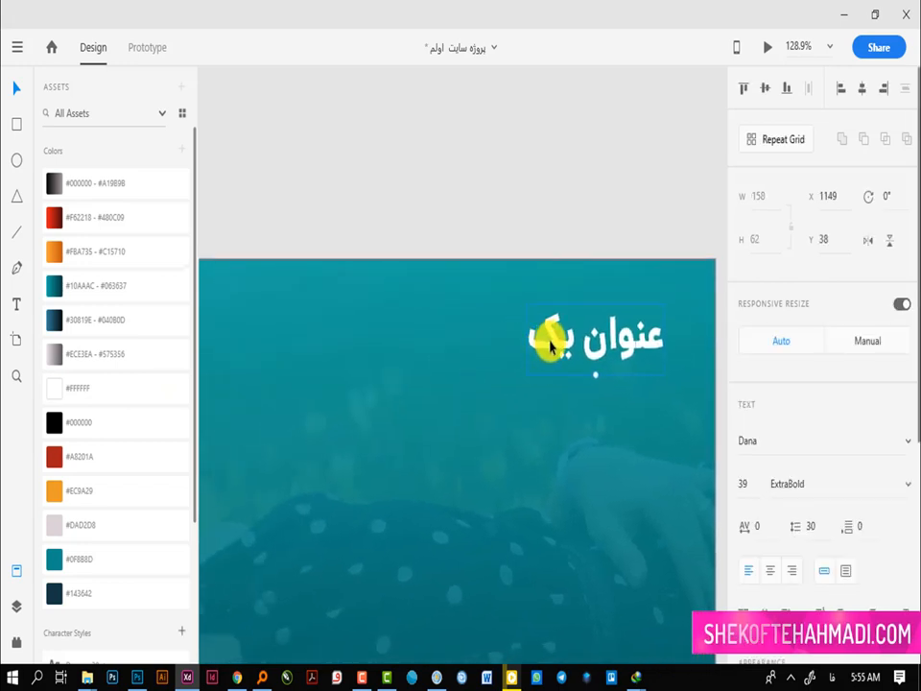
left_click_drag(562, 346, 379, 345)
double_click(388, 348)
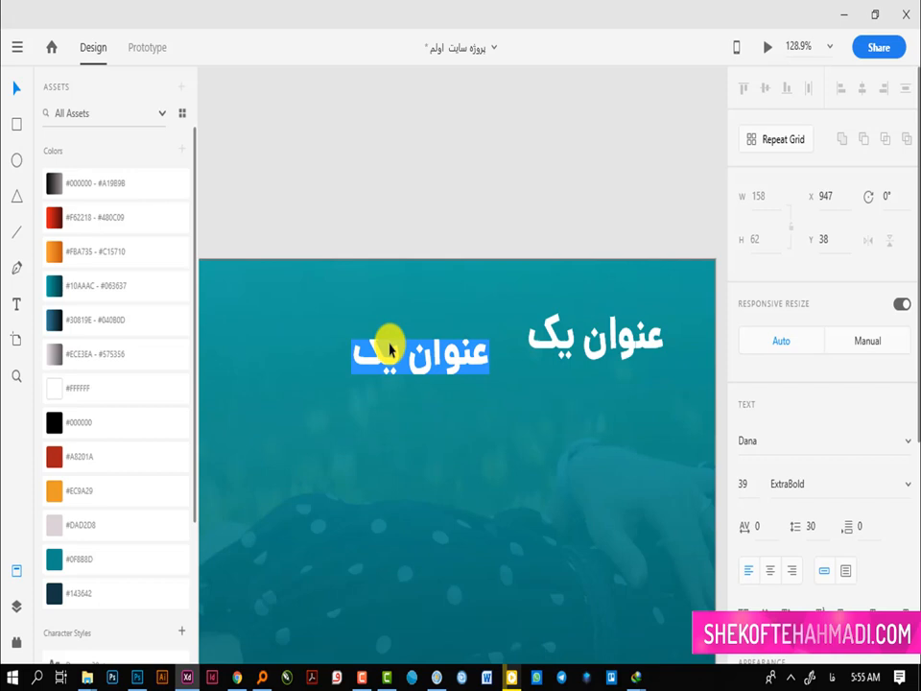
type("نمونه کار")
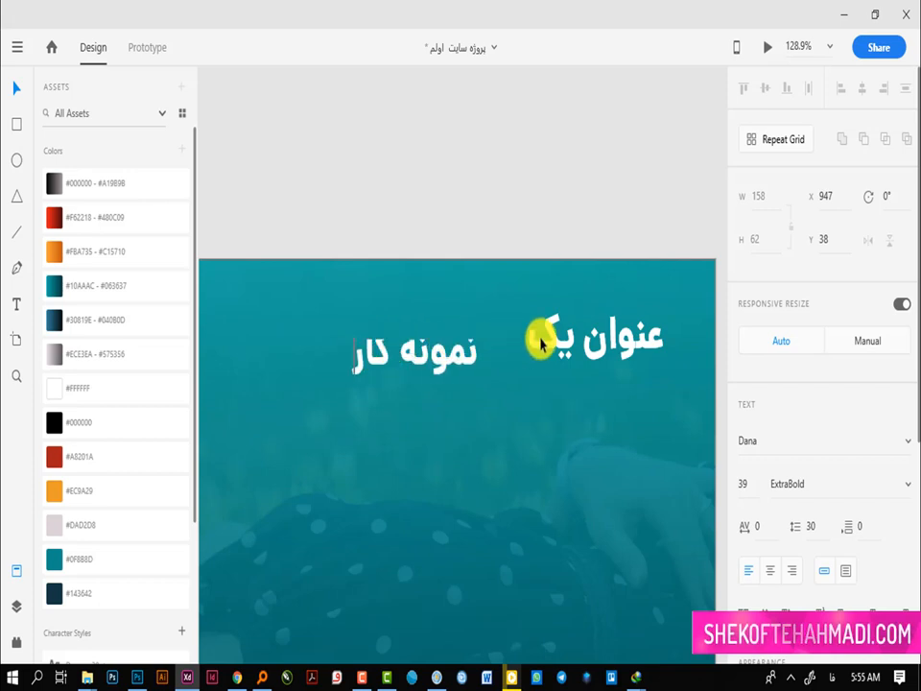
key("Escape")
Reword the rightmost heading «عنوان یک» as «خانه»
double_click(555, 350)
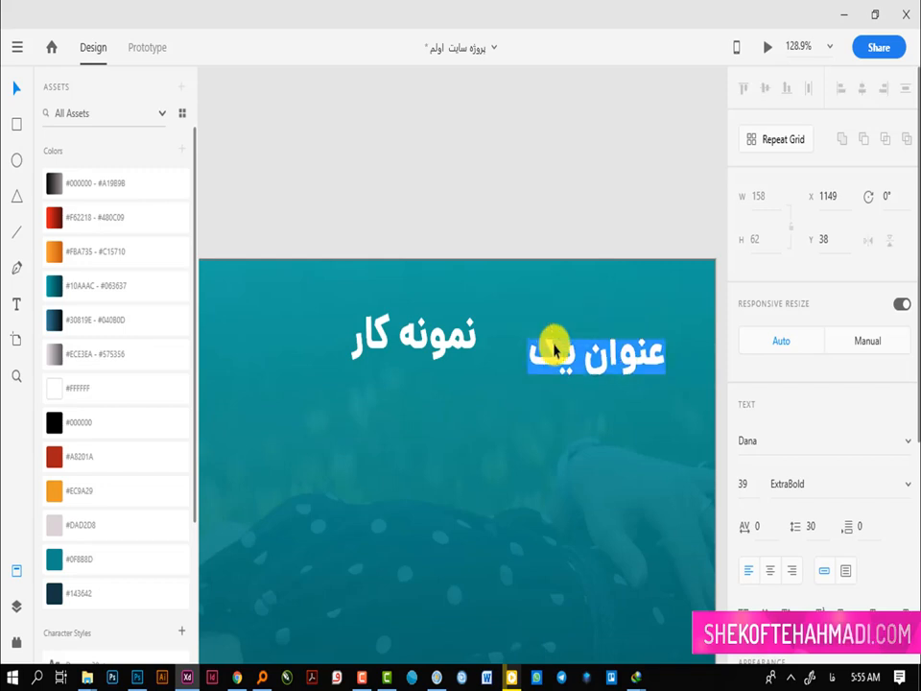
type("خانه")
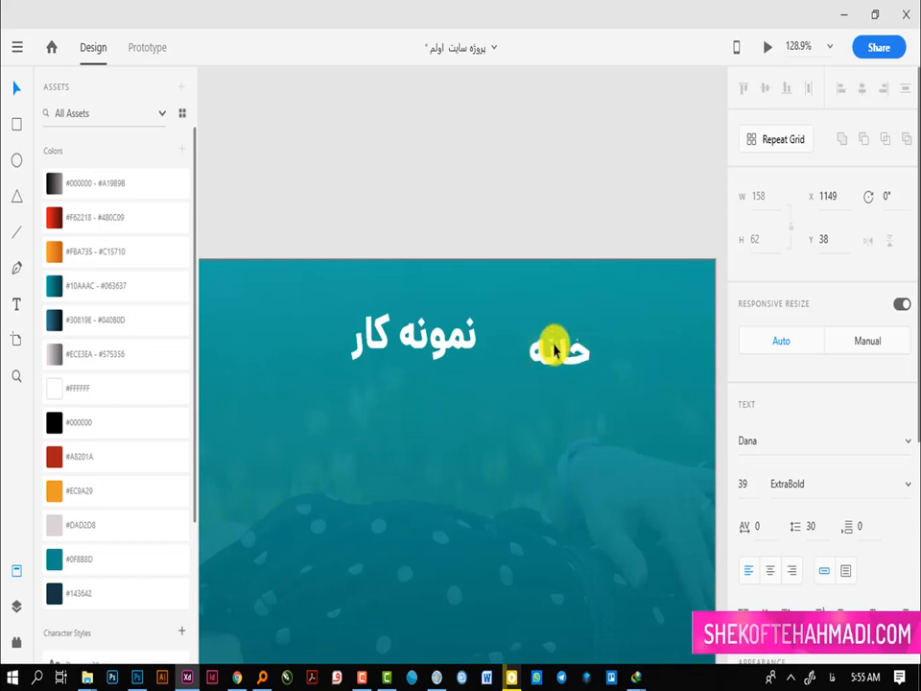
left_click(413, 222)
Duplicate «نمونه کار» to its left at about X 697, Y 38, and reword the copy as «سفارش»
scroll(623, 336, "left", 5)
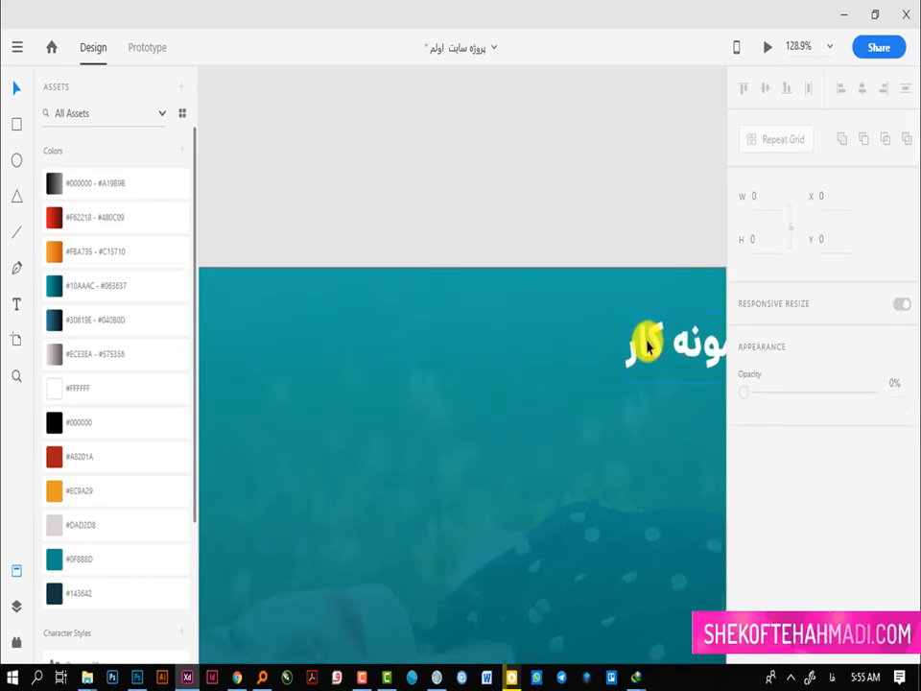
left_click_drag(648, 345, 448, 358)
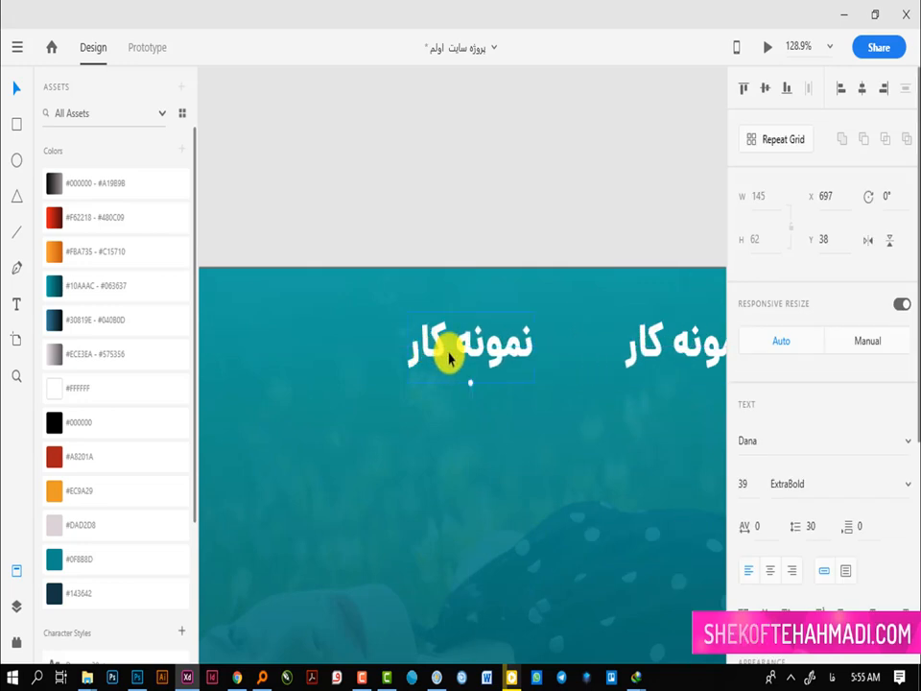
double_click(448, 358)
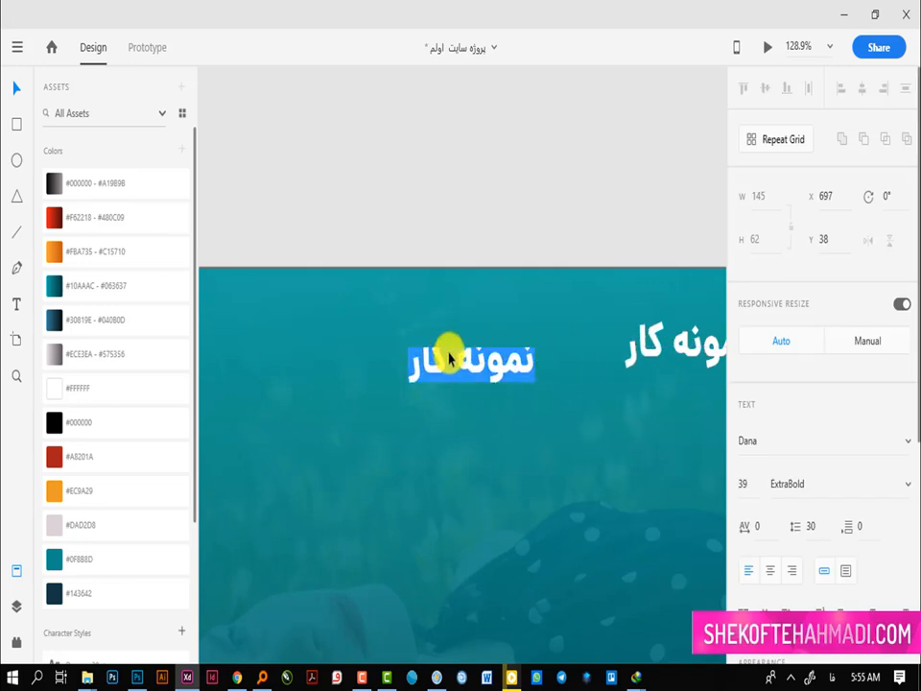
type("سفارش")
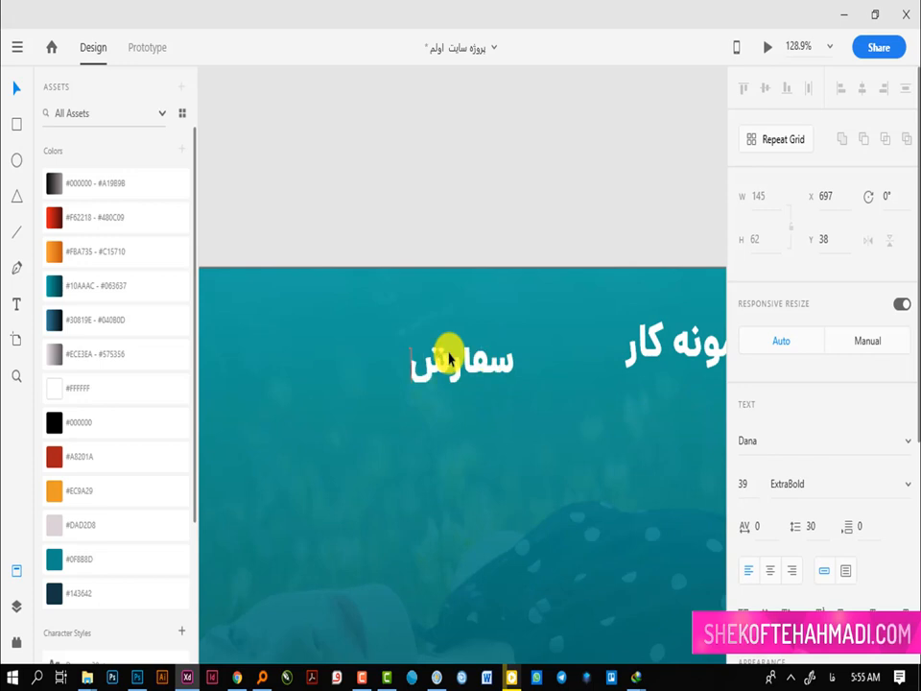
key("Escape")
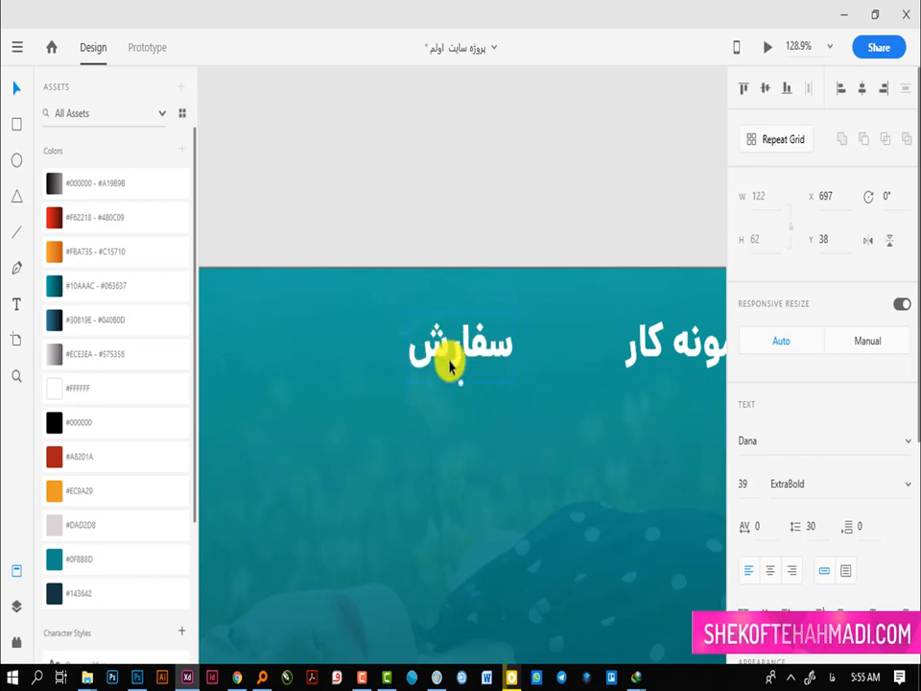
Duplicate «سفارش» to its left at about X 508, Y 38, and reword the copy as «ارتباط با ما»
left_click_drag(447, 358, 276, 345)
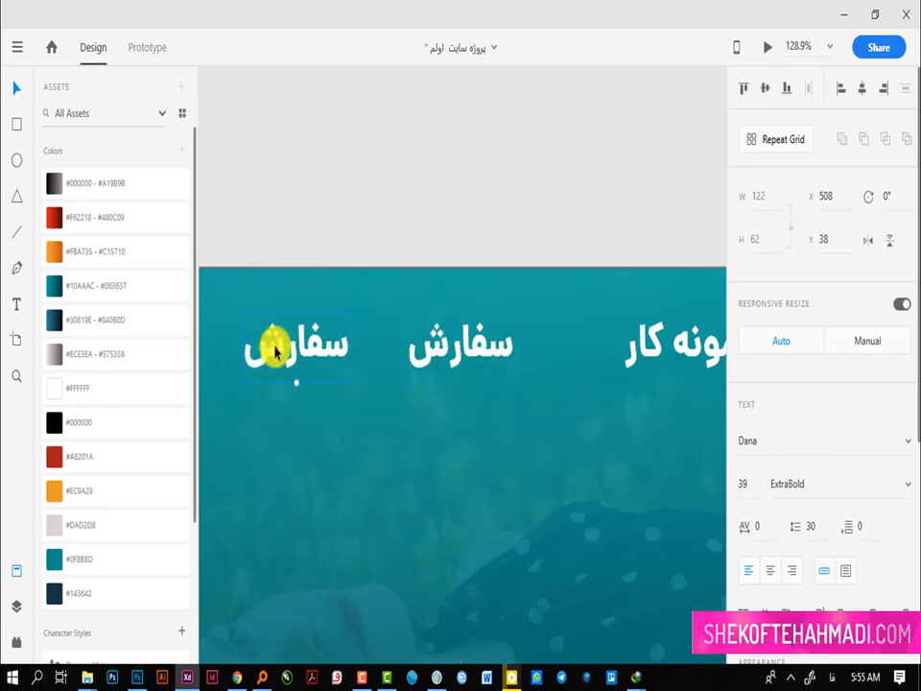
double_click(274, 352)
type("ارتباط با ما")
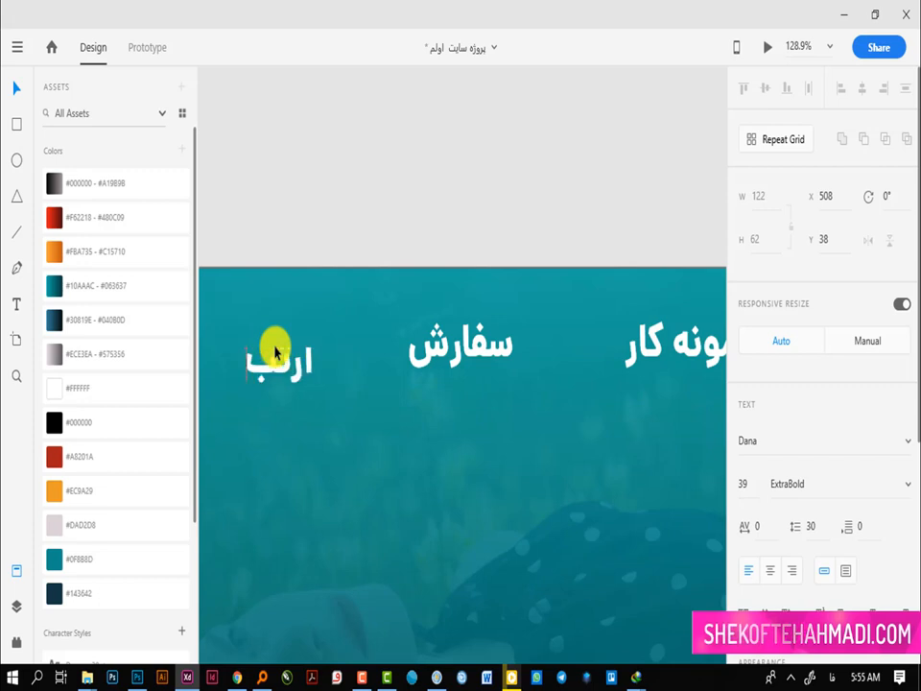
left_click(344, 201)
Distribute the four menu headings evenly across the row and move them together to about X 576, Y 43
scroll(350, 323, "down", 2)
scroll(350, 323, "down", 3)
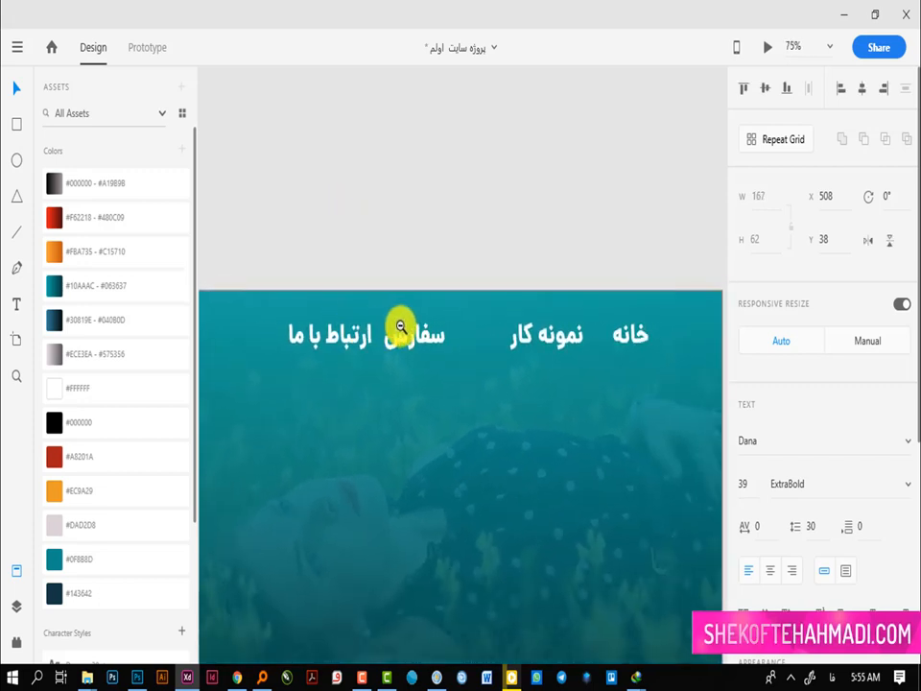
left_click_drag(342, 208, 321, 204)
left_click_drag(293, 242, 604, 367)
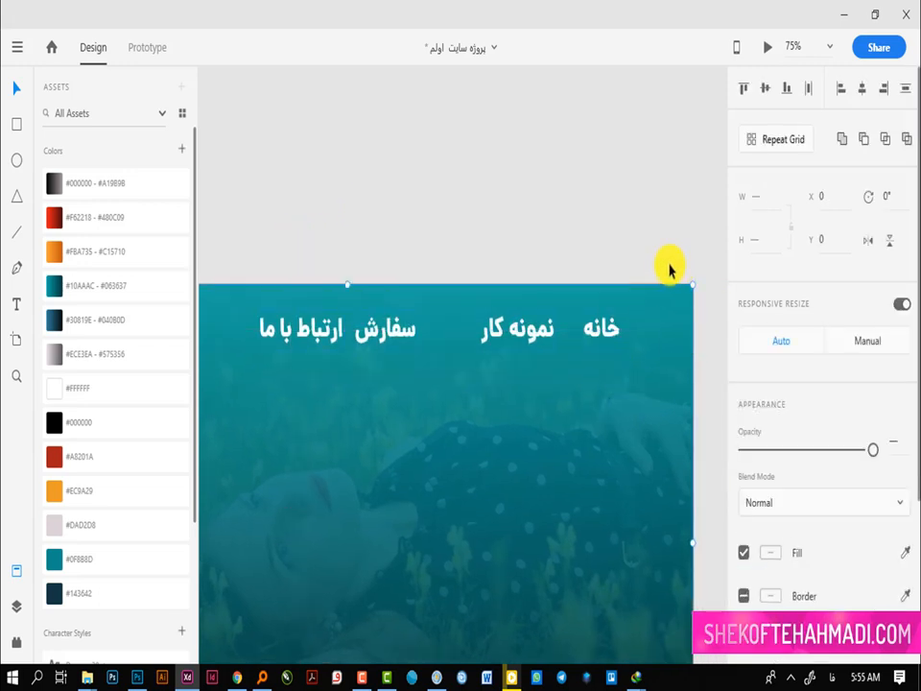
left_click(680, 338, "shift")
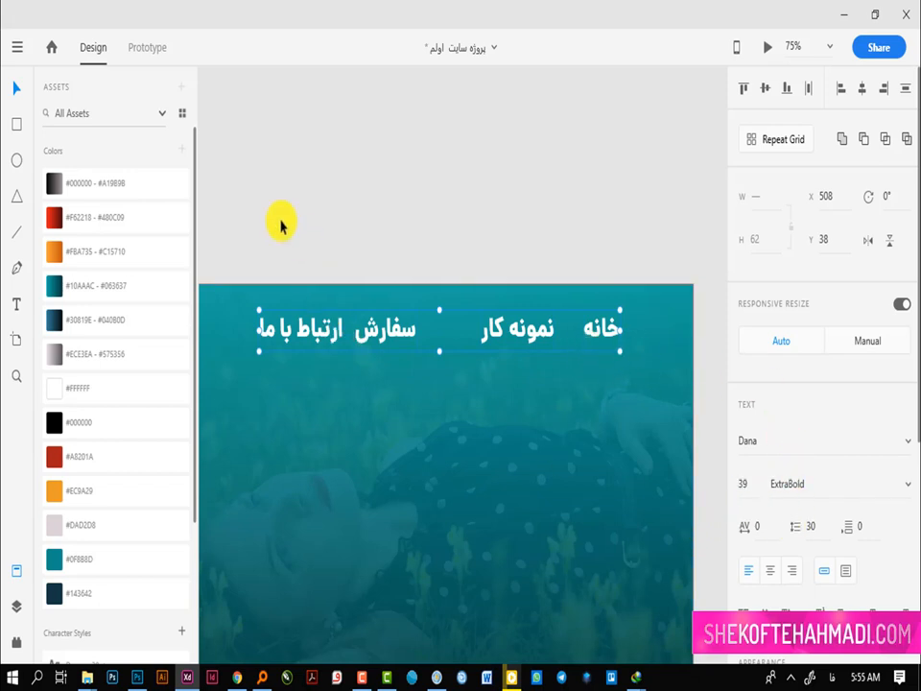
left_click(266, 265)
left_click_drag(271, 272, 662, 269)
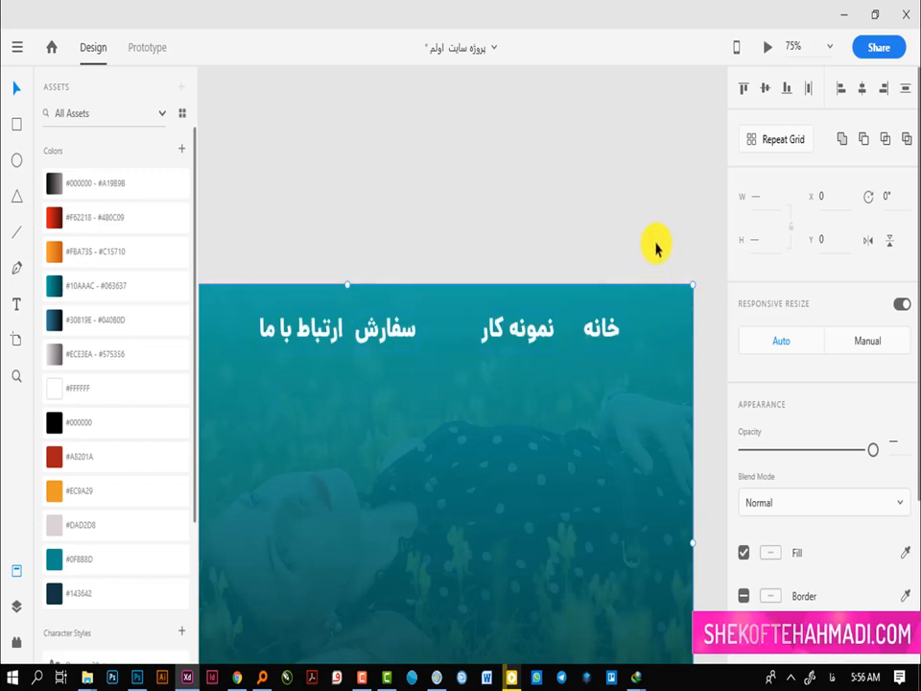
left_click_drag(655, 248, 649, 321)
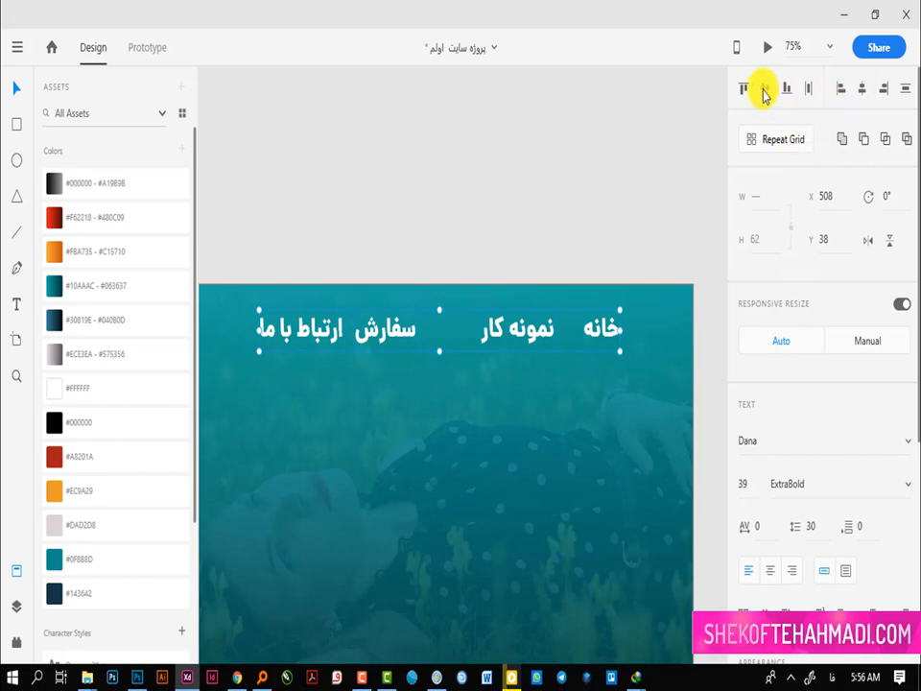
left_click(809, 89)
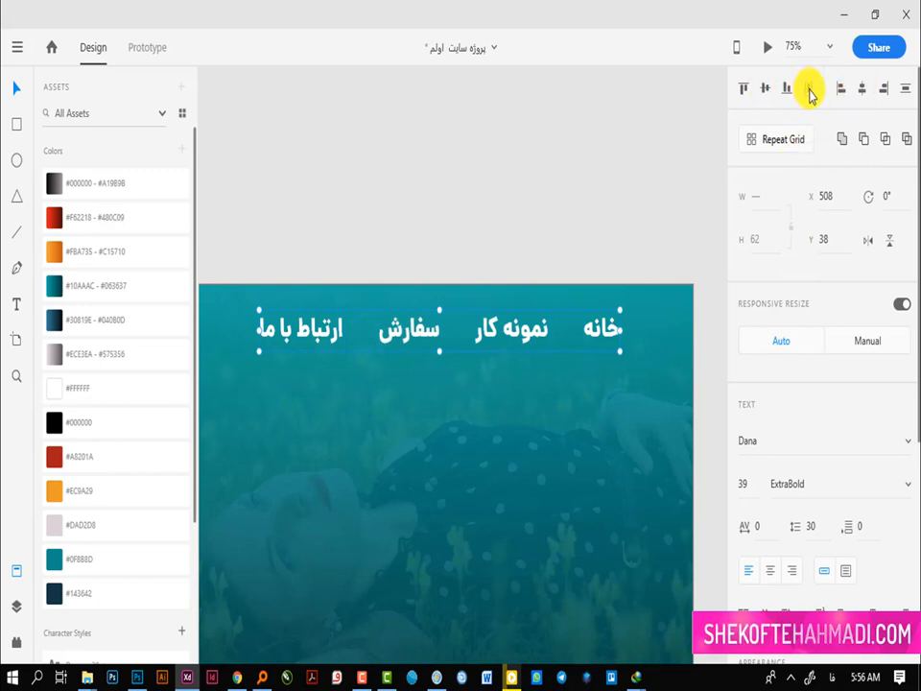
left_click_drag(487, 333, 524, 333)
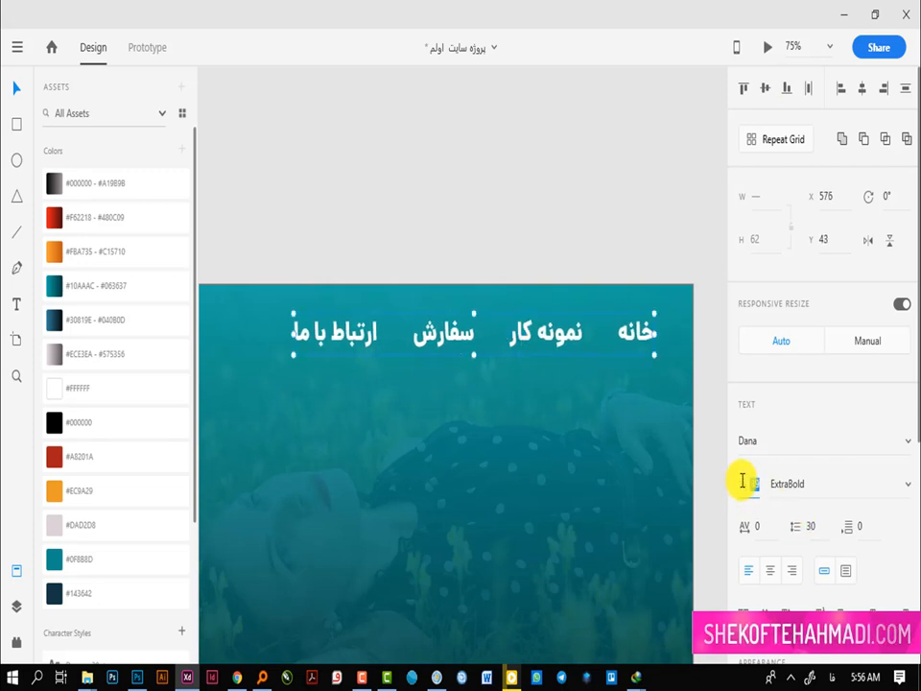
Set the menu headings' font size to 24 and give the three headings other than «خانه» the Regular weight
key("Return")
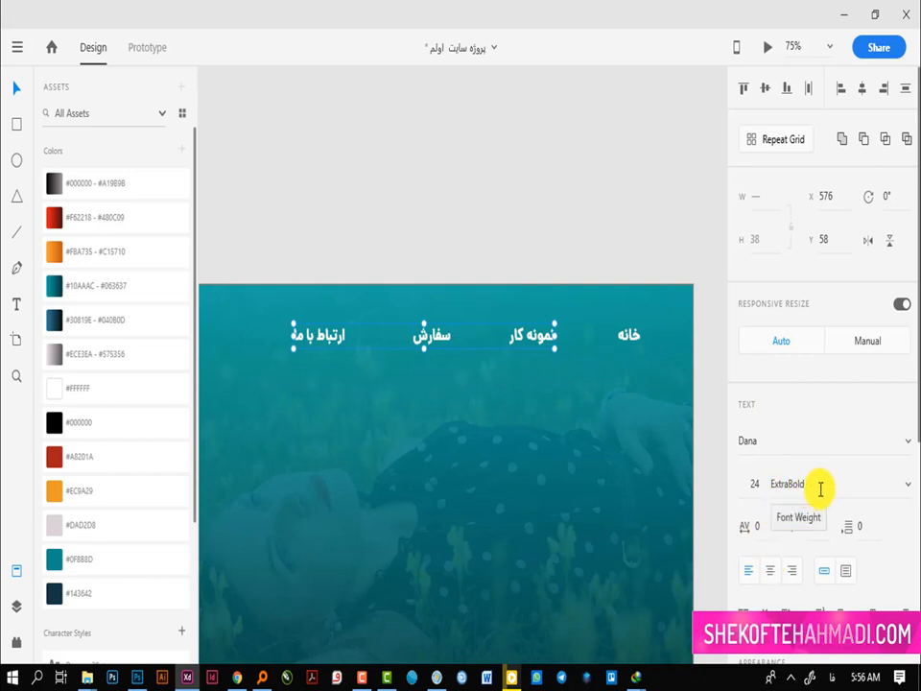
left_click(907, 491)
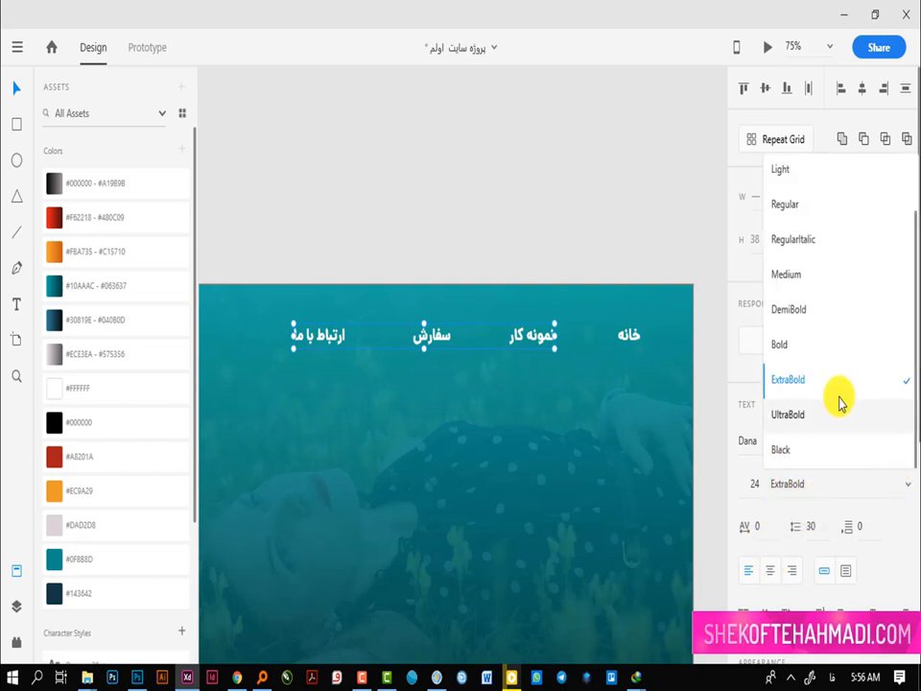
left_click(804, 346)
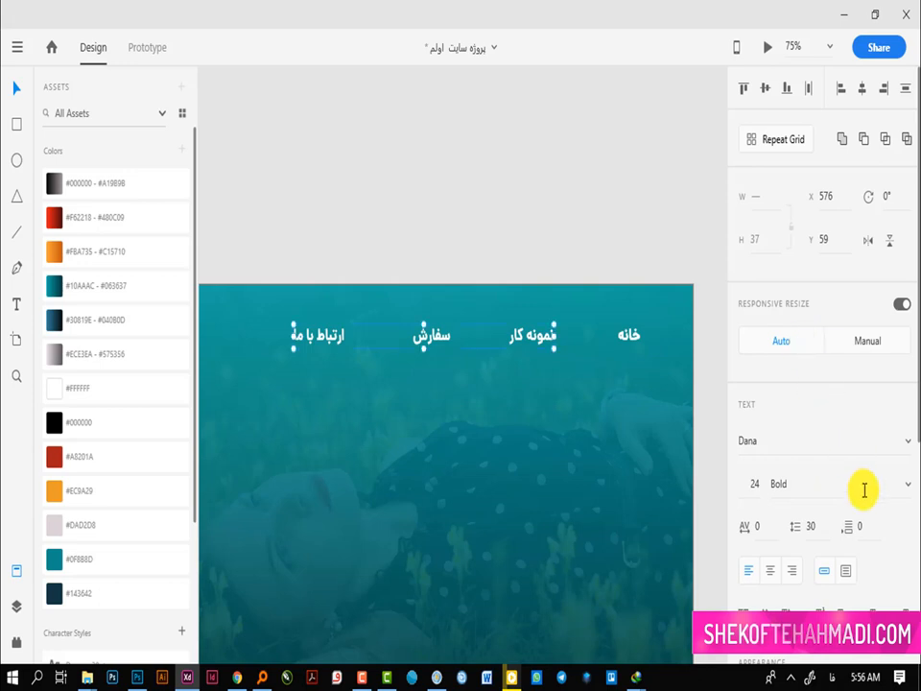
left_click(906, 487)
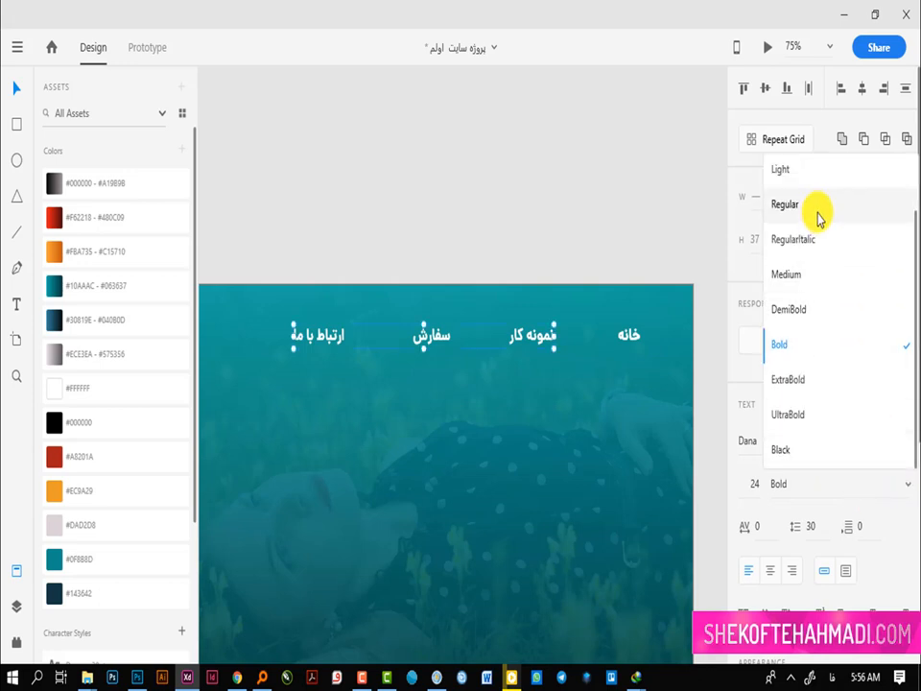
left_click(788, 204)
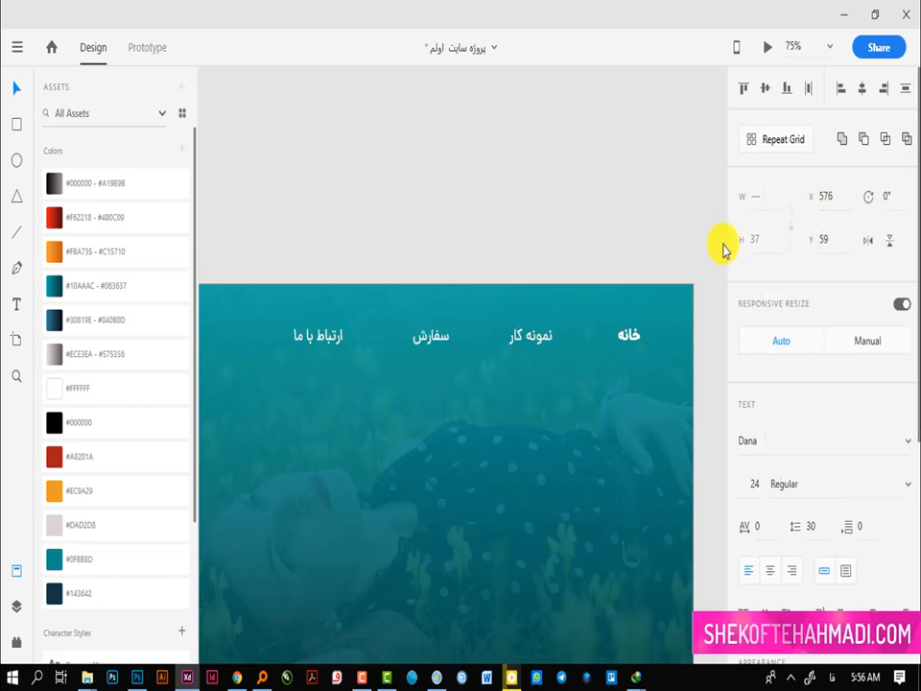
Group the four menu headings, leaving the header background out of the group
left_click(558, 247)
key("ctrl+0")
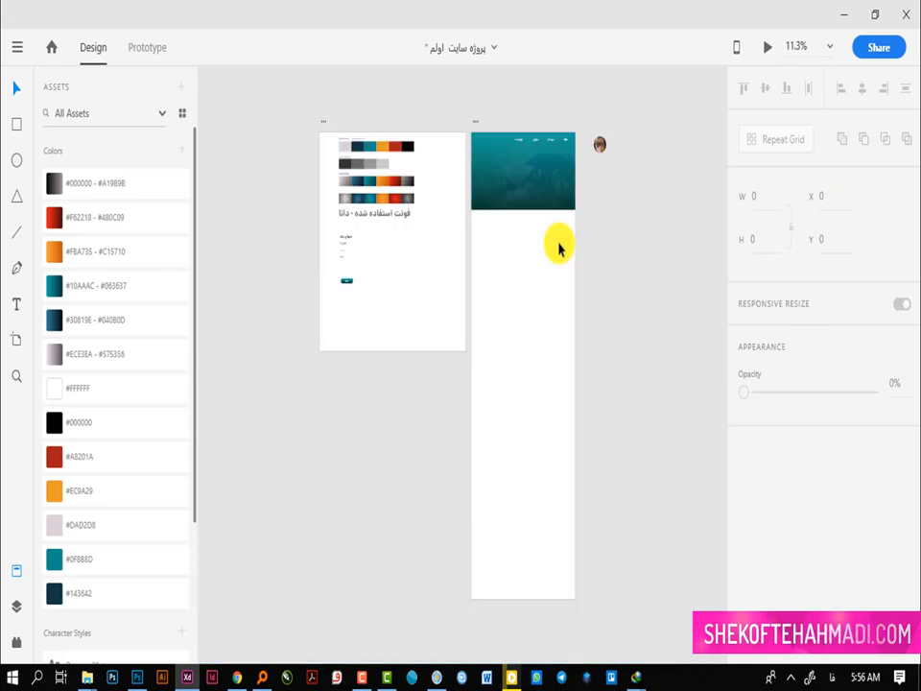
scroll(553, 233, "up", 2)
key("ctrl+space")
left_click_drag(469, 143, 609, 234)
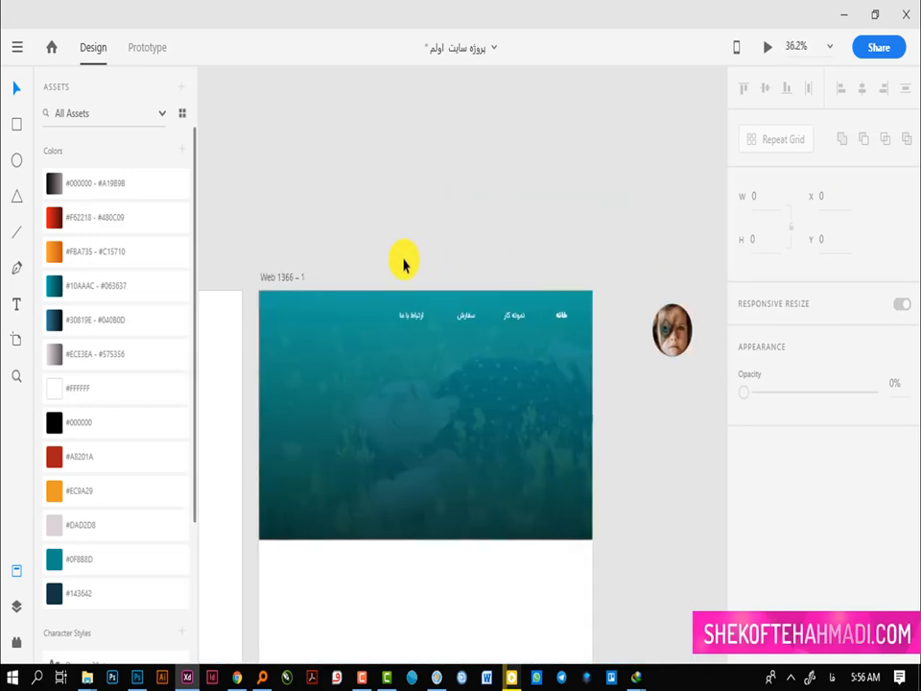
left_click_drag(404, 265, 566, 340)
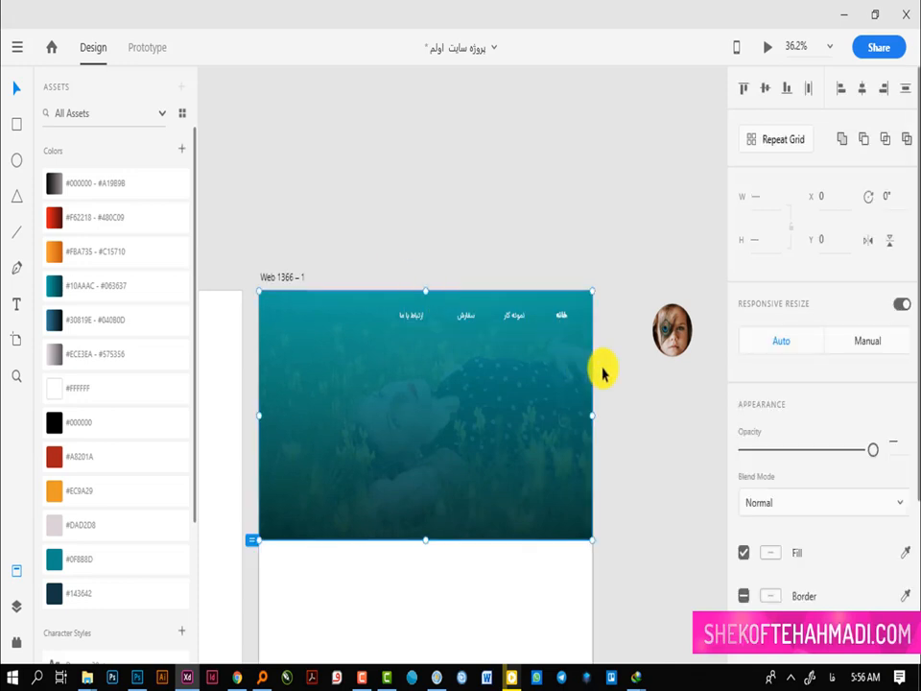
left_click(578, 389, "shift")
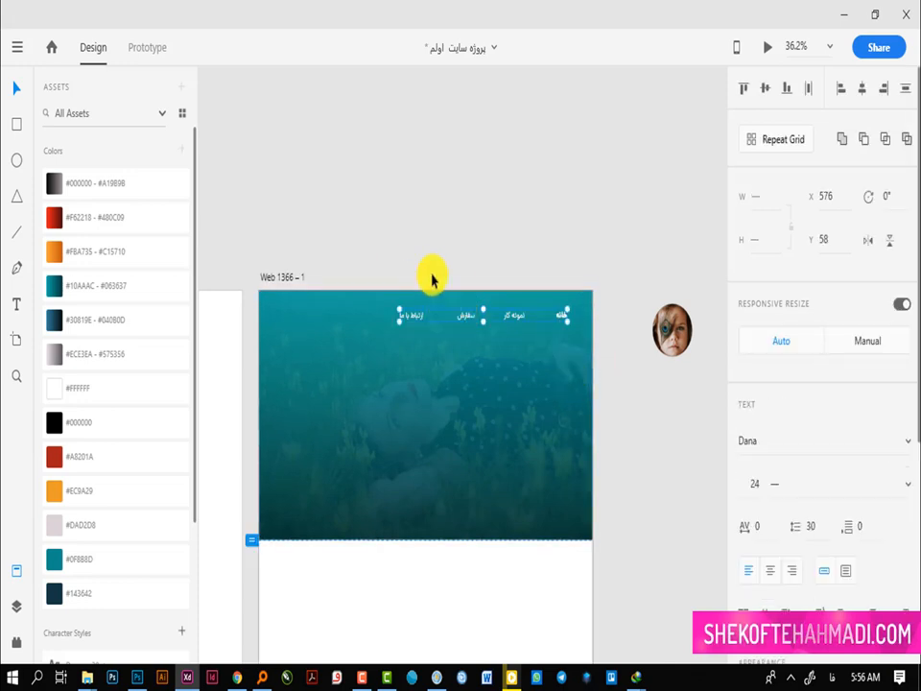
left_click_drag(442, 278, 641, 401)
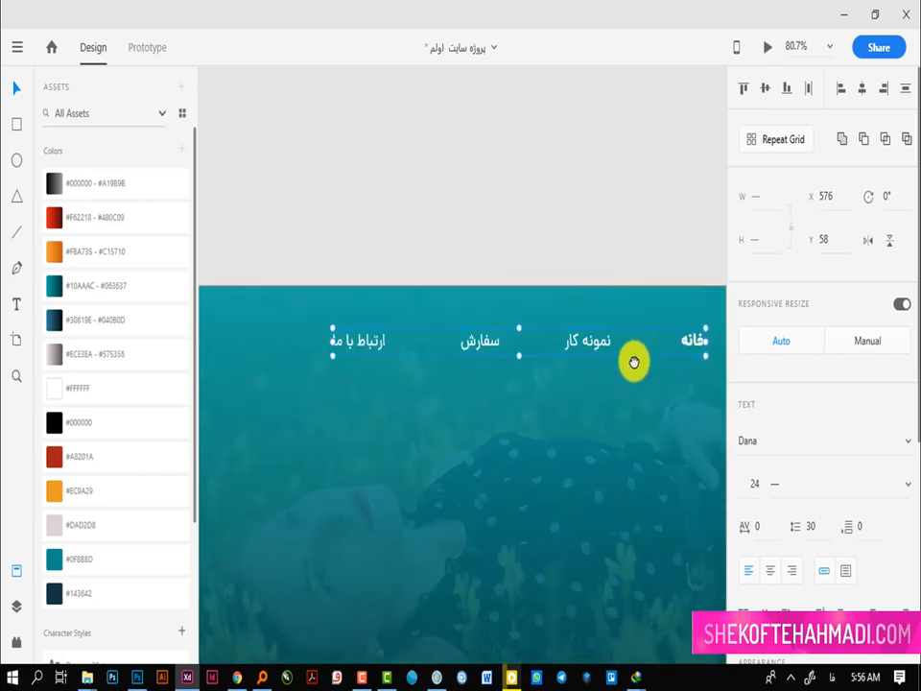
key("ctrl+g")
left_click(560, 261)
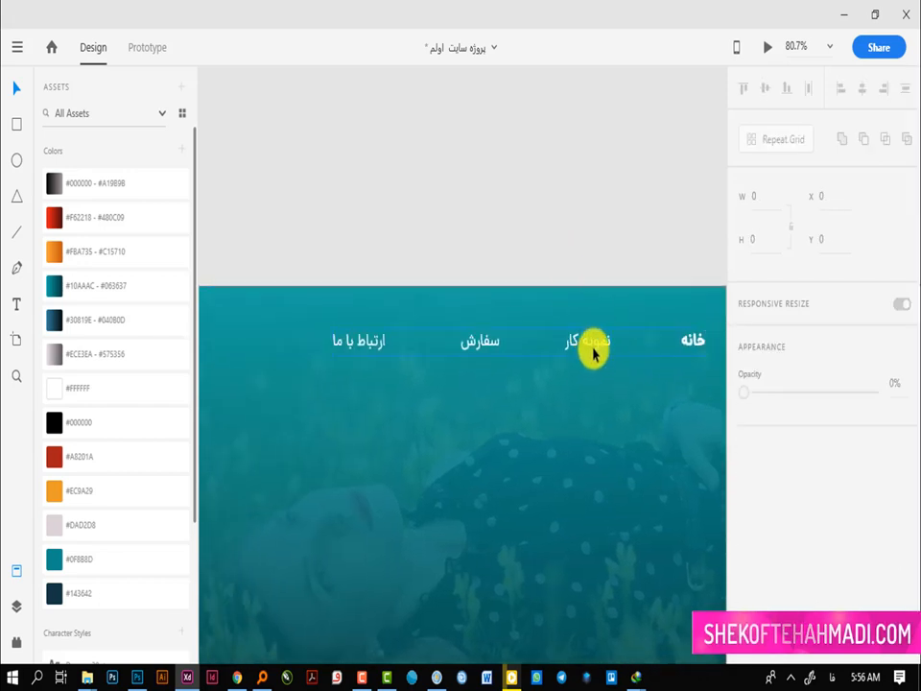
Move the menu heading group slightly down and right to about X 587, Y 63
left_click(591, 350)
left_click_drag(523, 331, 473, 320)
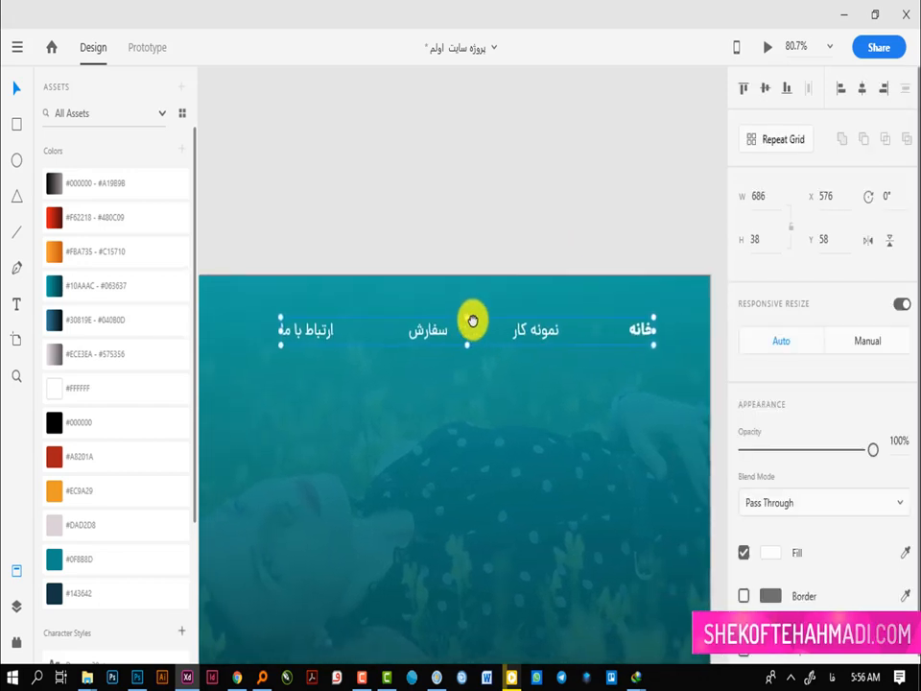
mouse_move(542, 335)
left_mouse_down()
mouse_move(511, 333)
mouse_move(549, 338)
left_mouse_up()
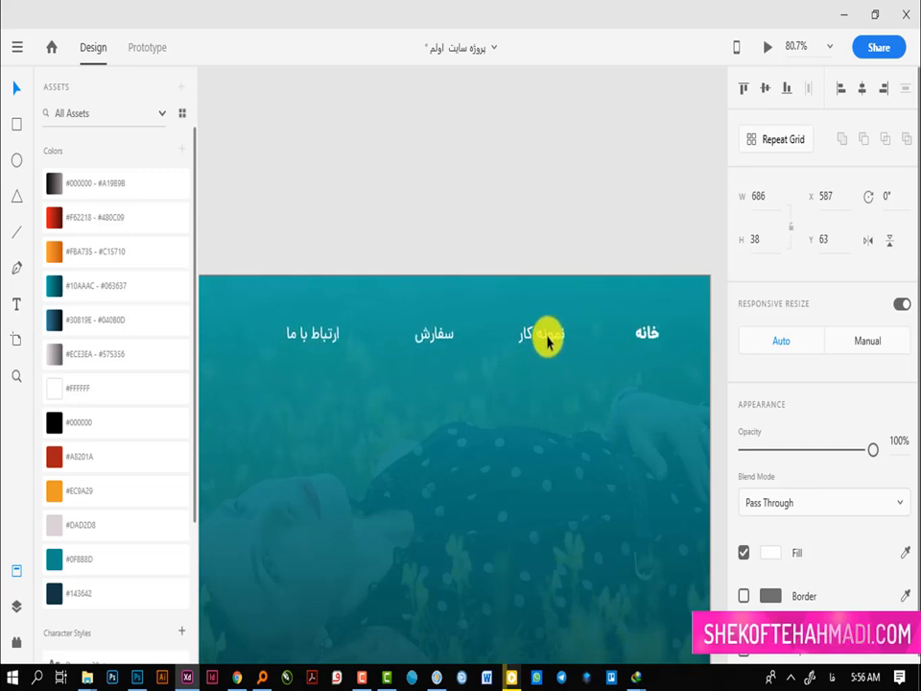
mouse_move(332, 330)
left_mouse_down()
mouse_move(401, 329)
mouse_move(347, 322)
left_mouse_up()
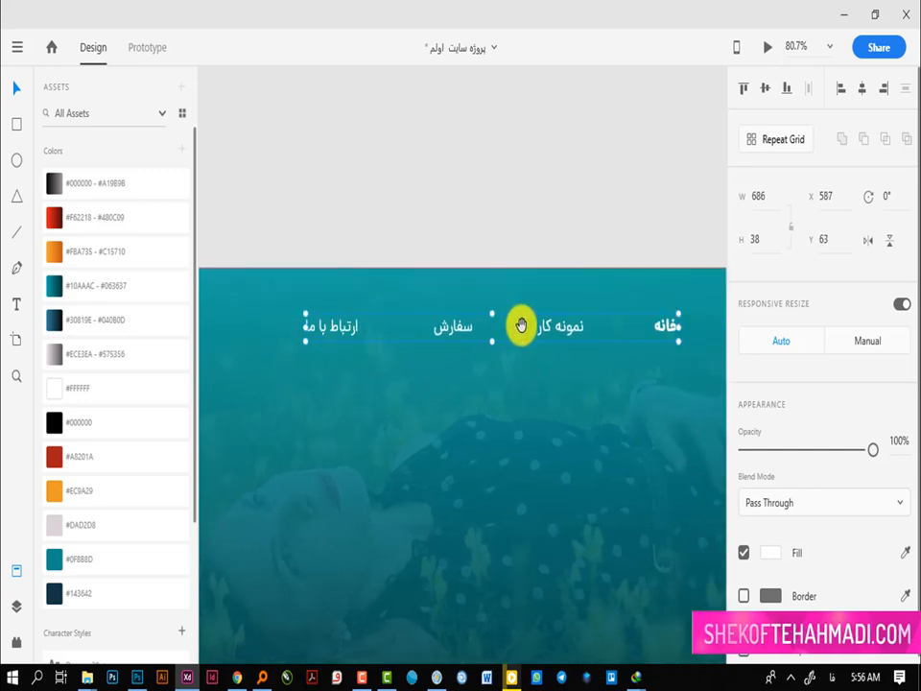
left_click_drag(521, 325, 471, 322)
left_click(565, 187)
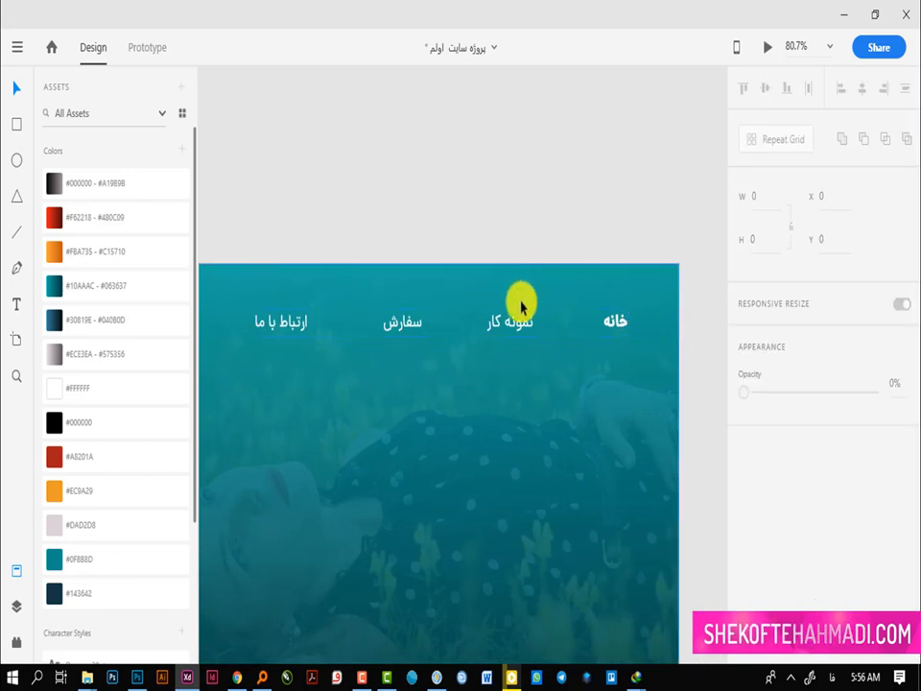
Ungroup the menu headings
left_click(513, 328)
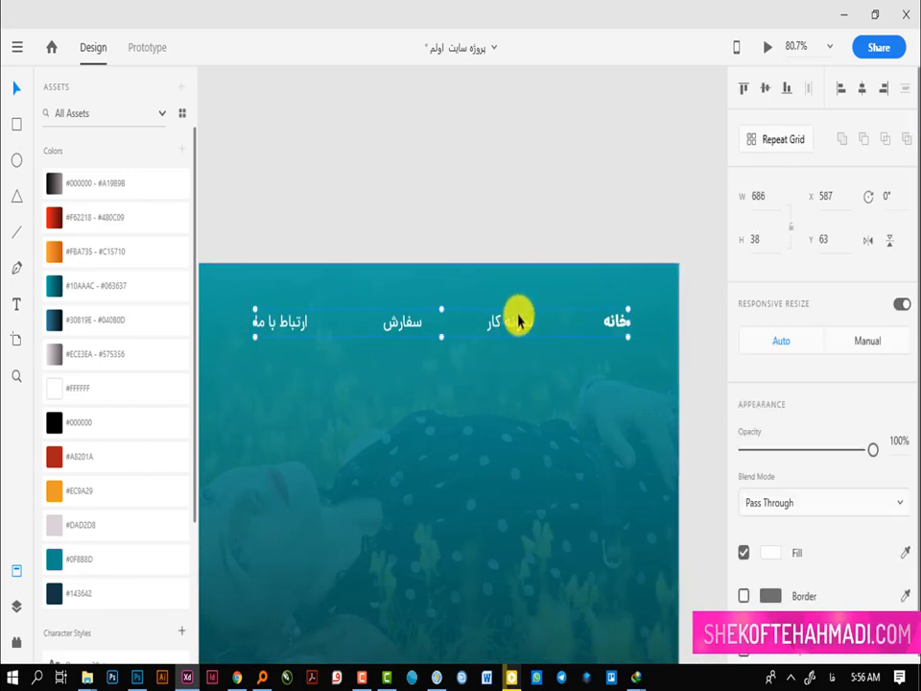
key("ctrl+shift+g")
left_click(548, 220)
Place a copy of Component 1 on the header and fill its rounded background with the #FBA735 - #C15710 gradient
scroll(55, 615, "down", 4)
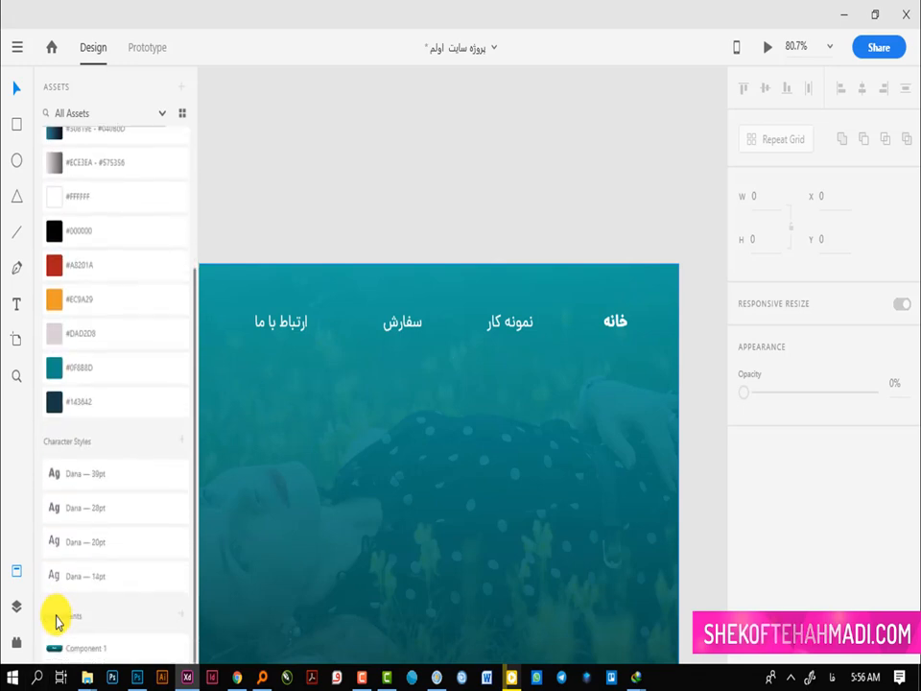
left_click_drag(73, 650, 464, 435)
scroll(63, 303, "up", 4)
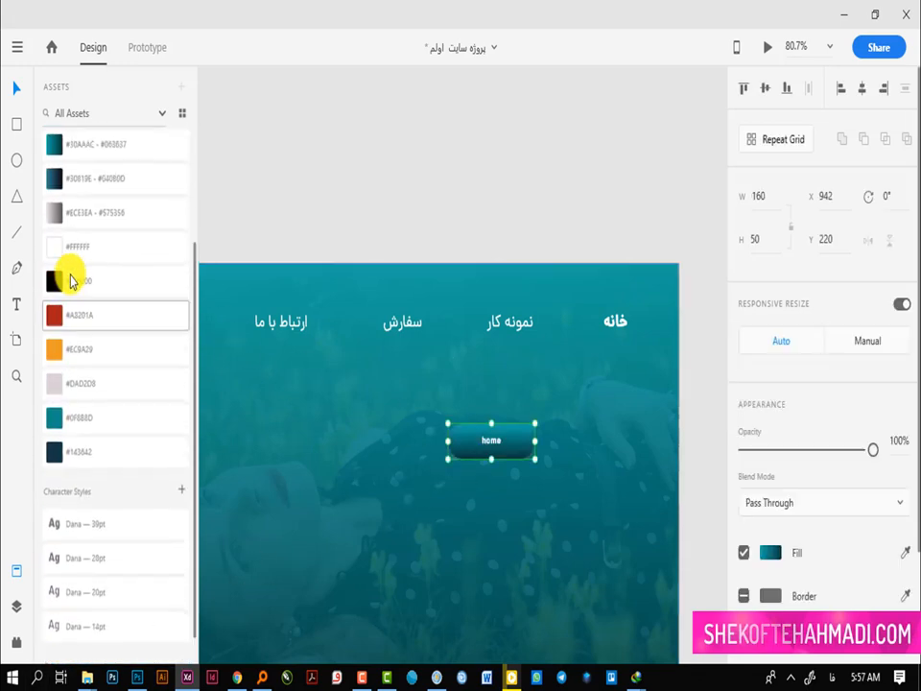
double_click(459, 449)
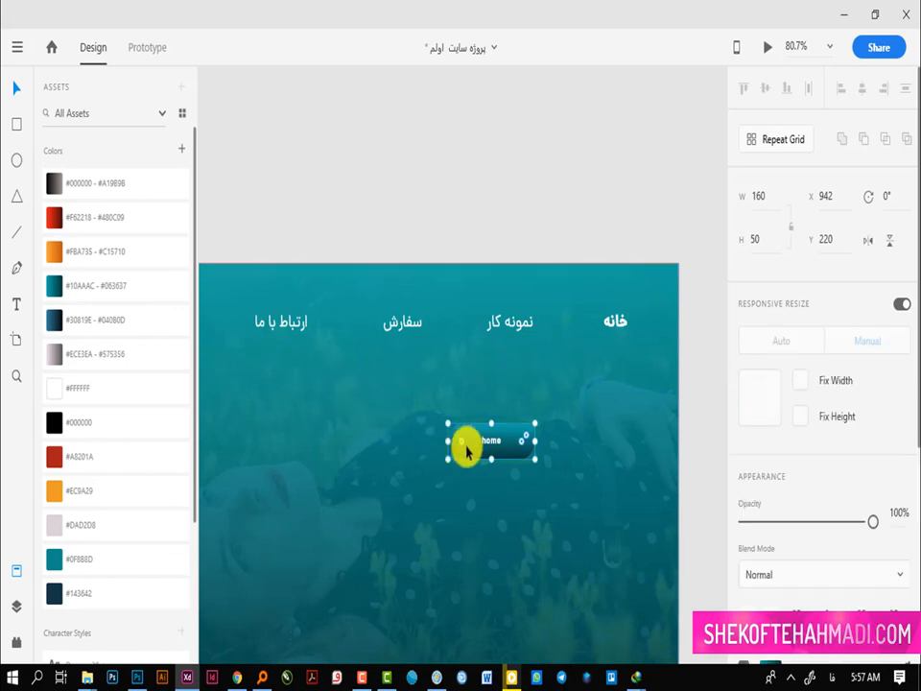
left_click(82, 256)
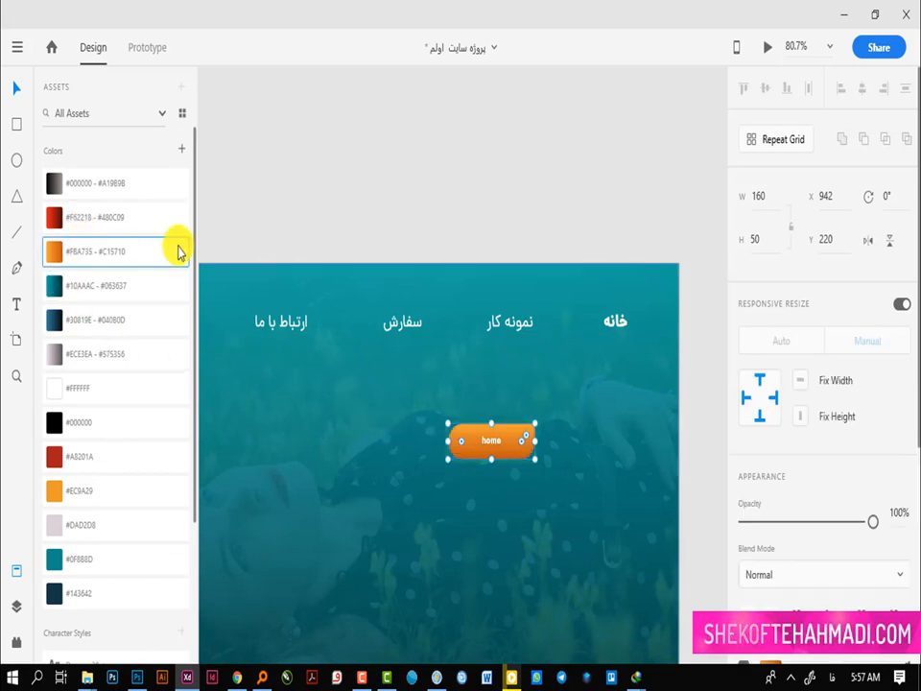
left_click(408, 257)
Move the orange button to about X 1165, Y 57 and stack it behind the «خانه» heading but above the header background
left_click_drag(469, 448, 591, 336)
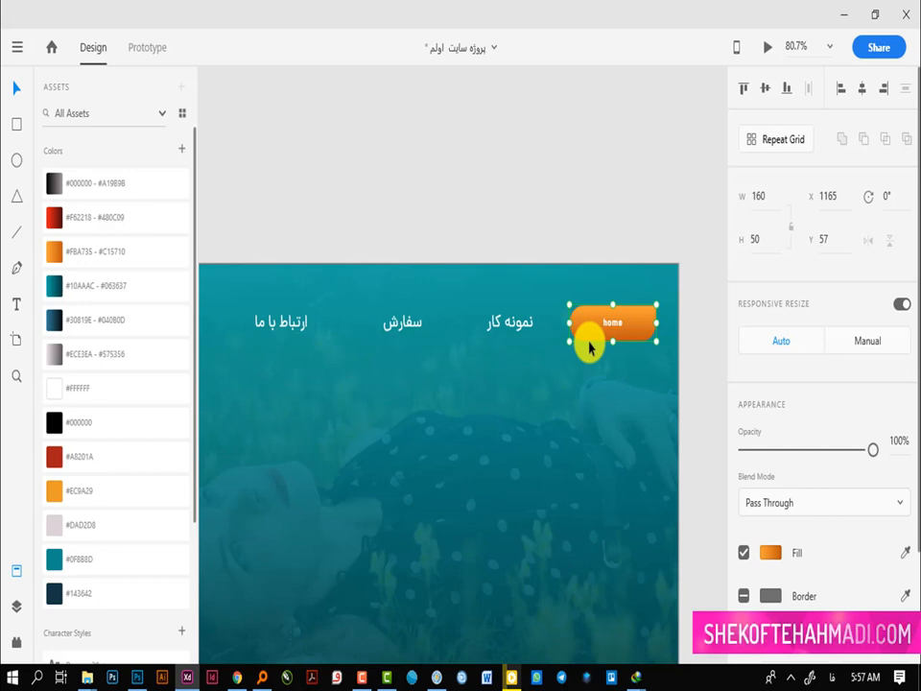
key("z")
left_click_drag(493, 231, 727, 420)
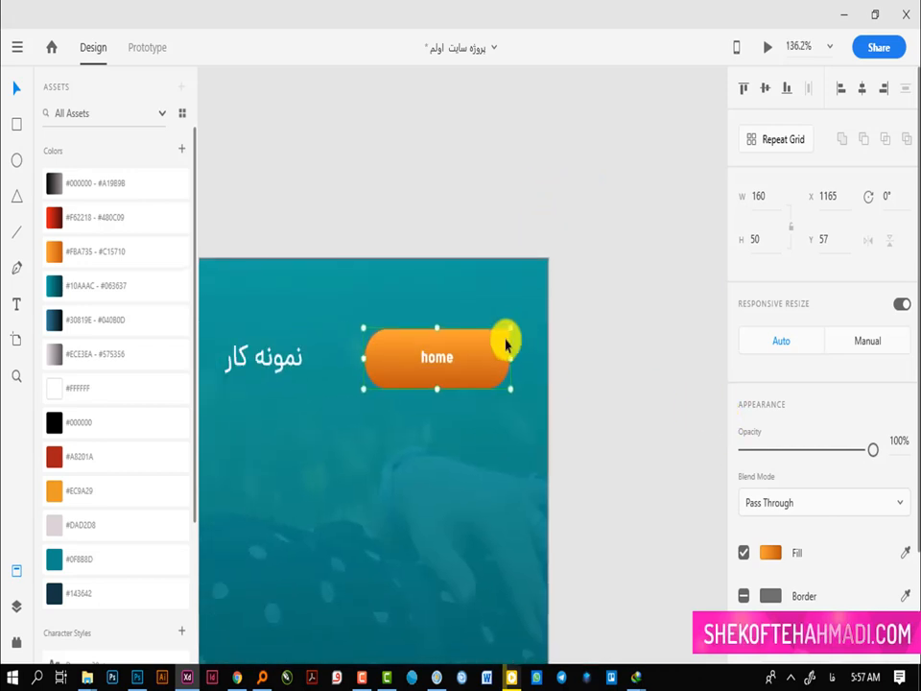
key("ctrl+shift+[")
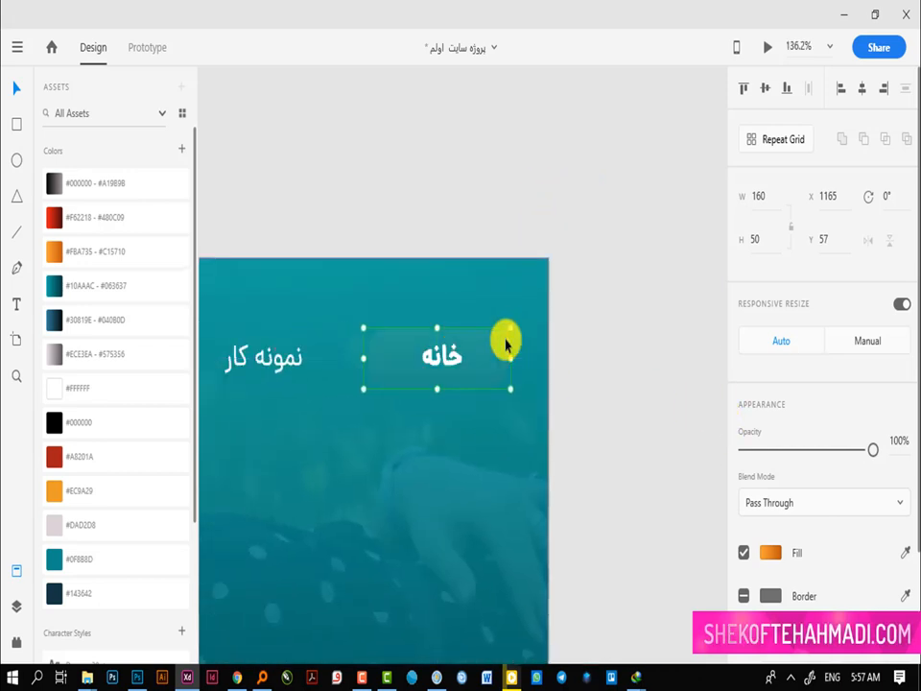
key("ctrl+]")
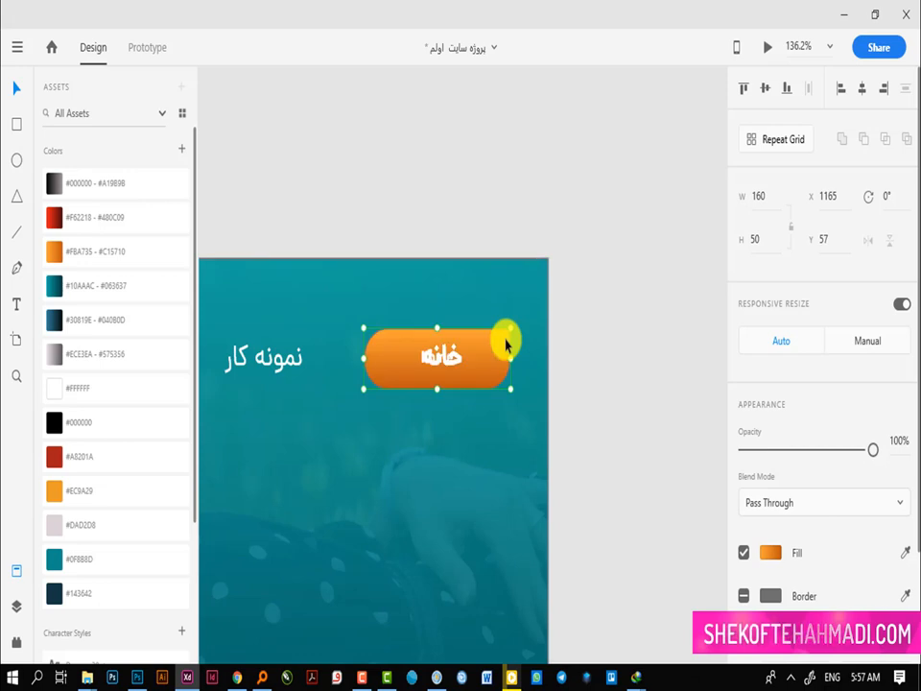
Replace the orange button's «home» label with the text of the separate «خانه» heading and enlarge the label's font size
double_click(443, 361)
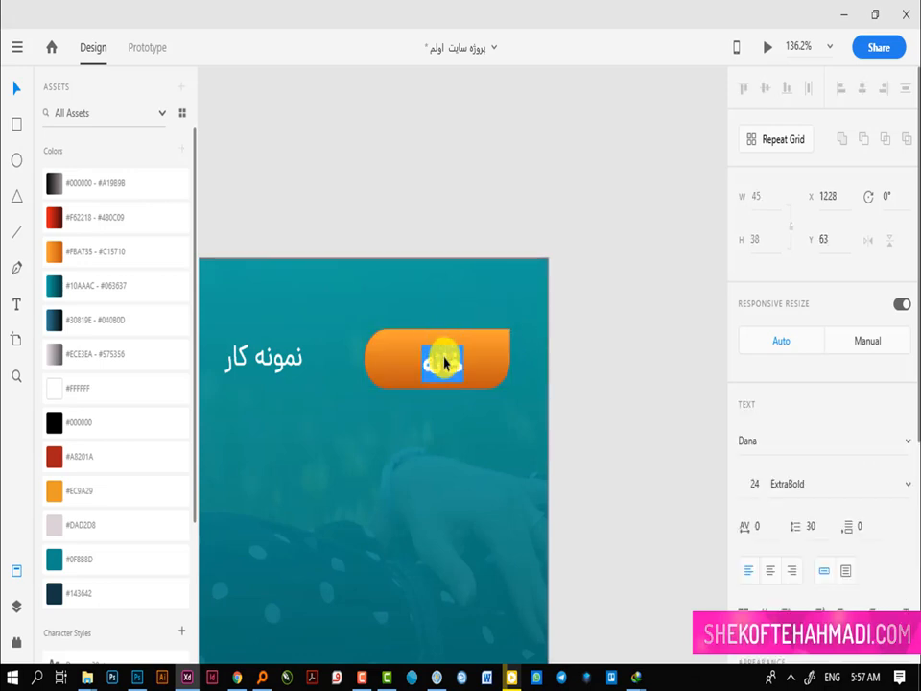
left_click(444, 362)
double_click(437, 360)
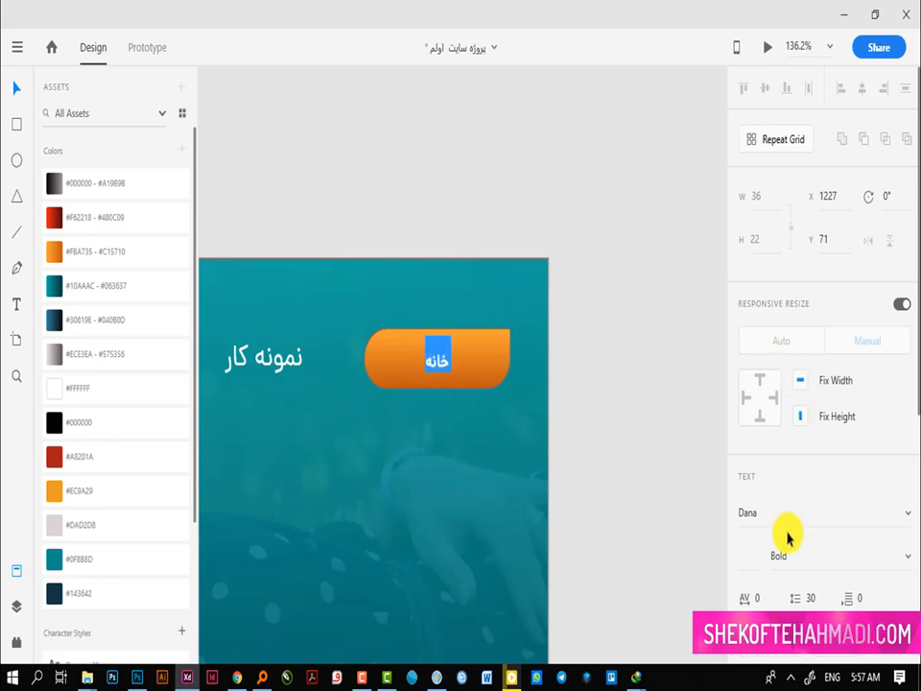
left_click(744, 561)
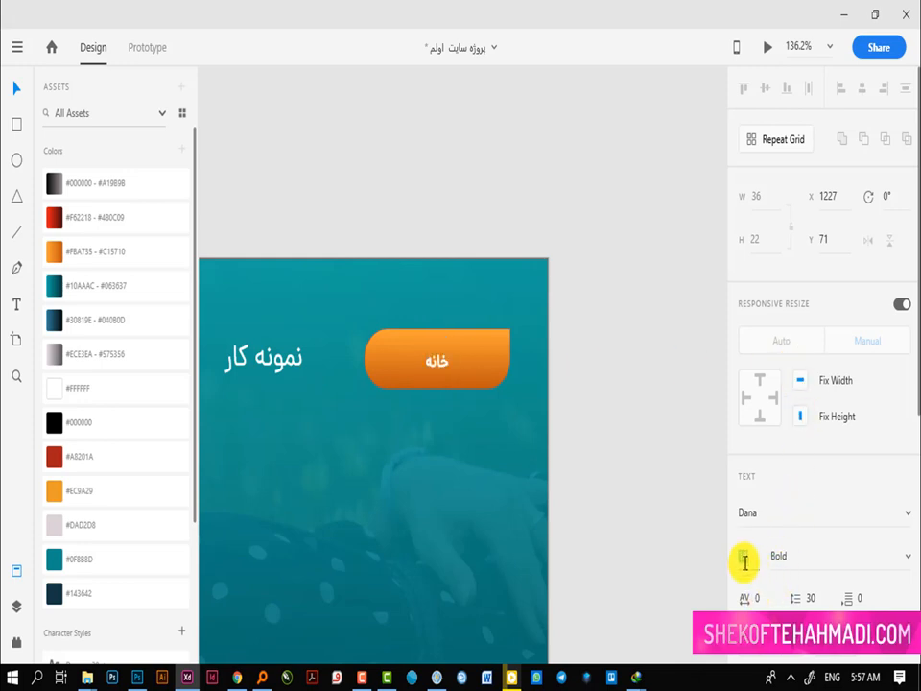
key("Return")
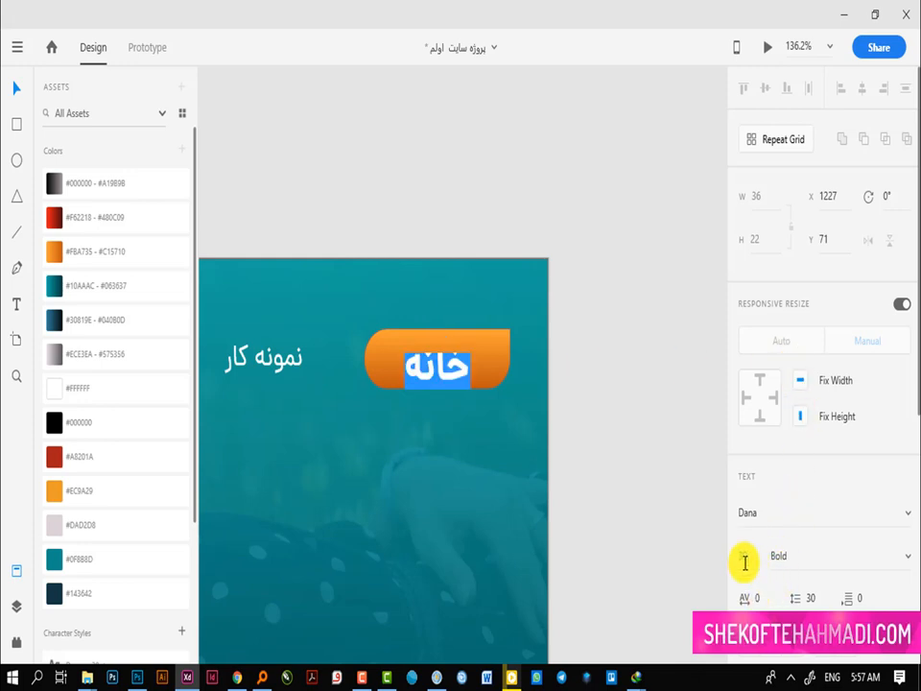
Set the font size of the orange button's «خانه» label to 24 and finish editing the text
left_click(745, 563)
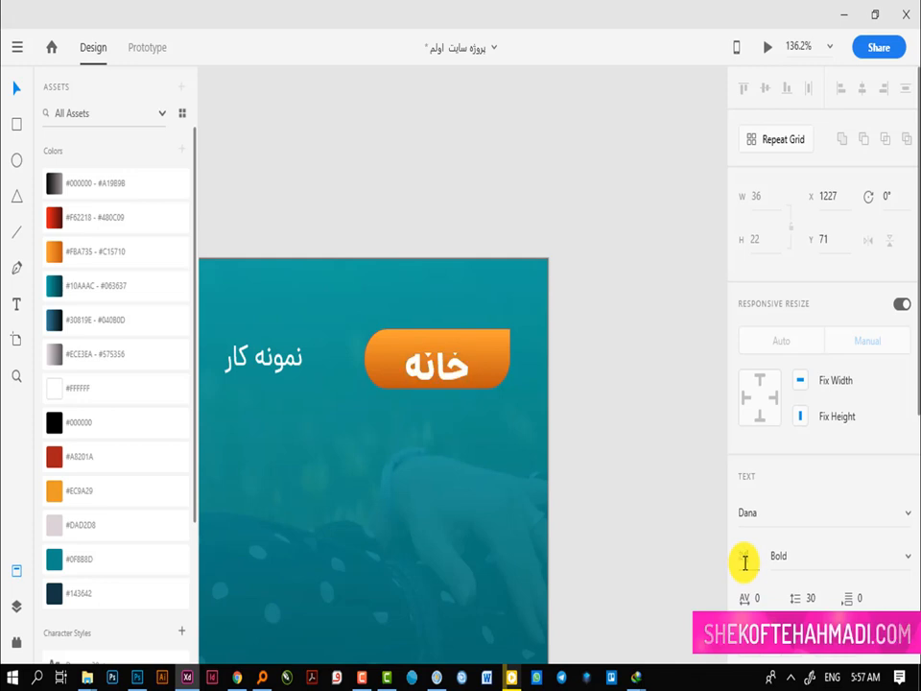
key("Return")
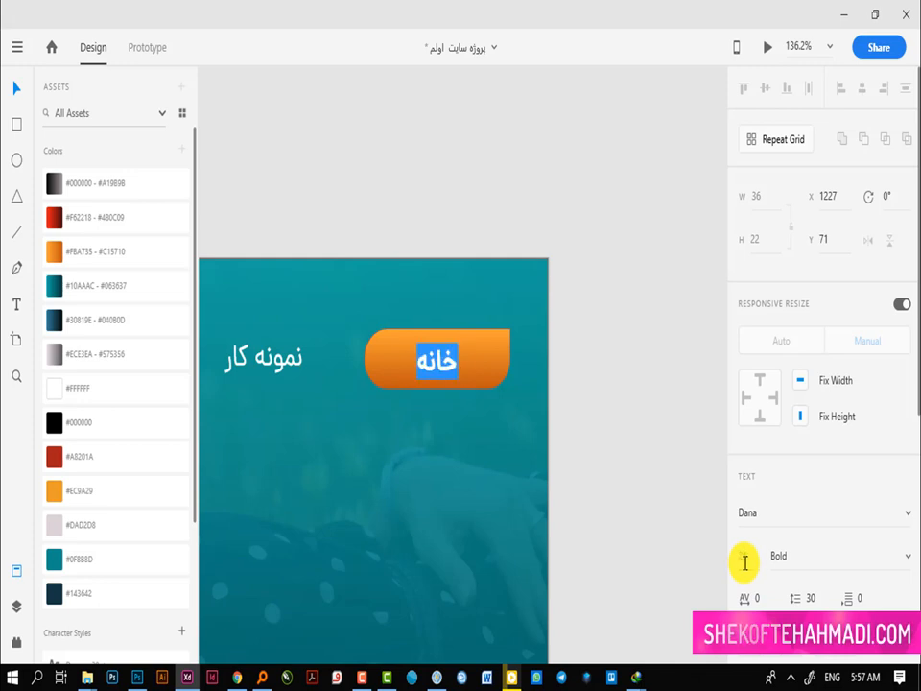
left_click(800, 557)
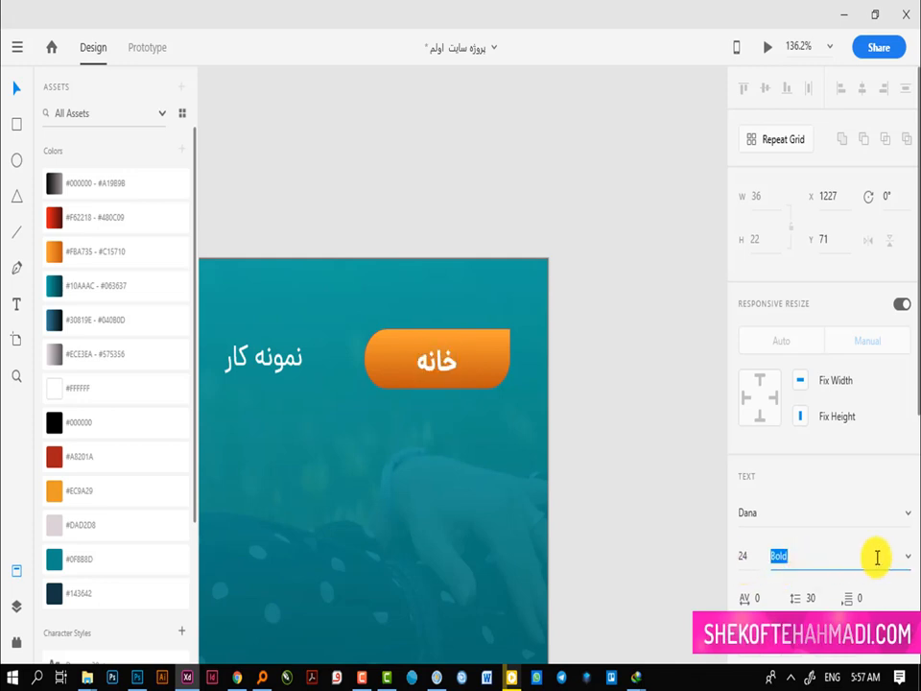
left_click(365, 185)
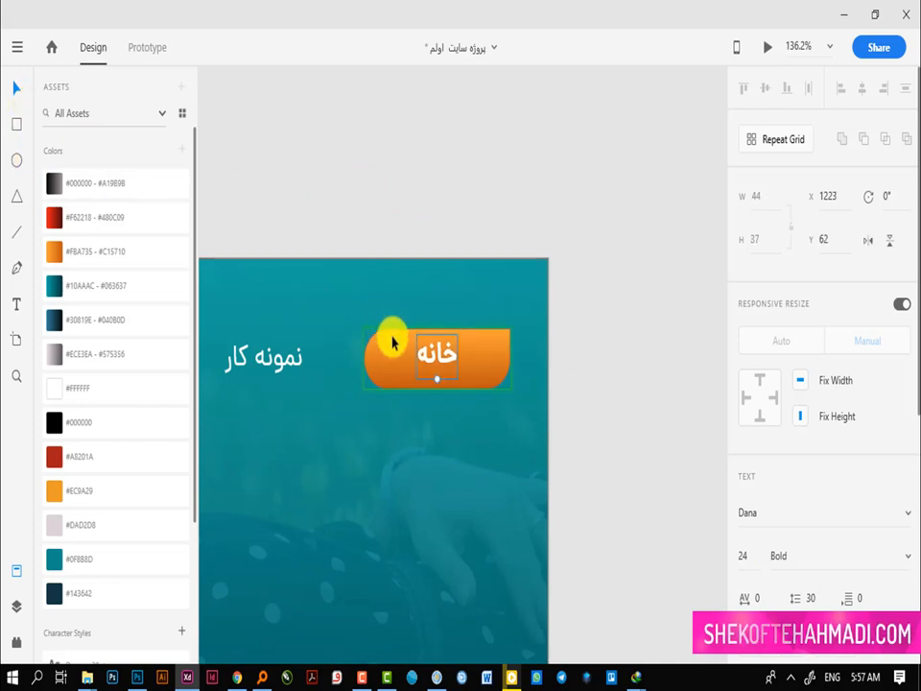
left_click(403, 220)
left_click(396, 349)
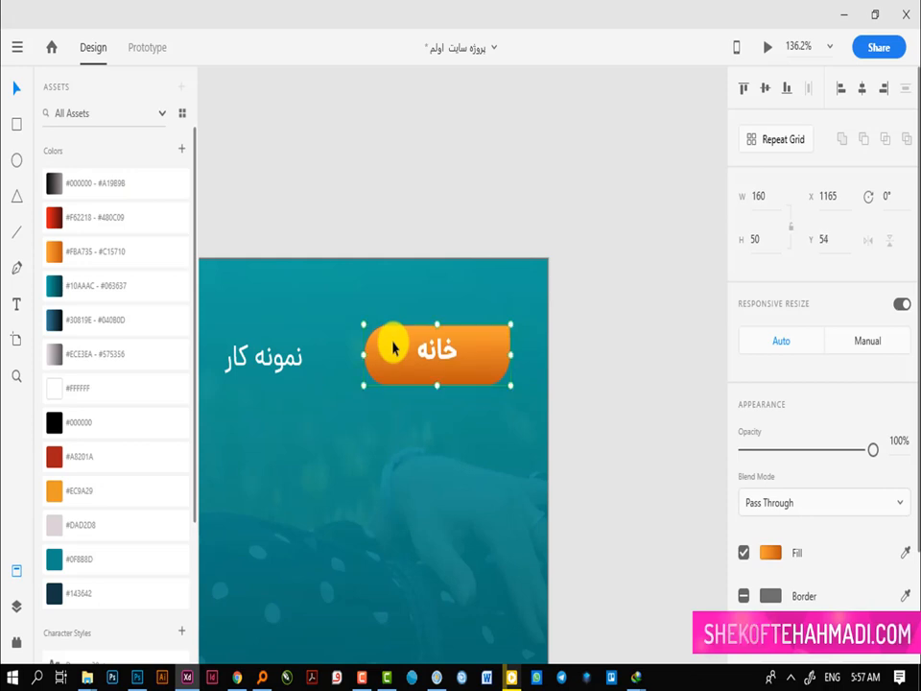
key("ctrl+z")
key("ctrl+z")
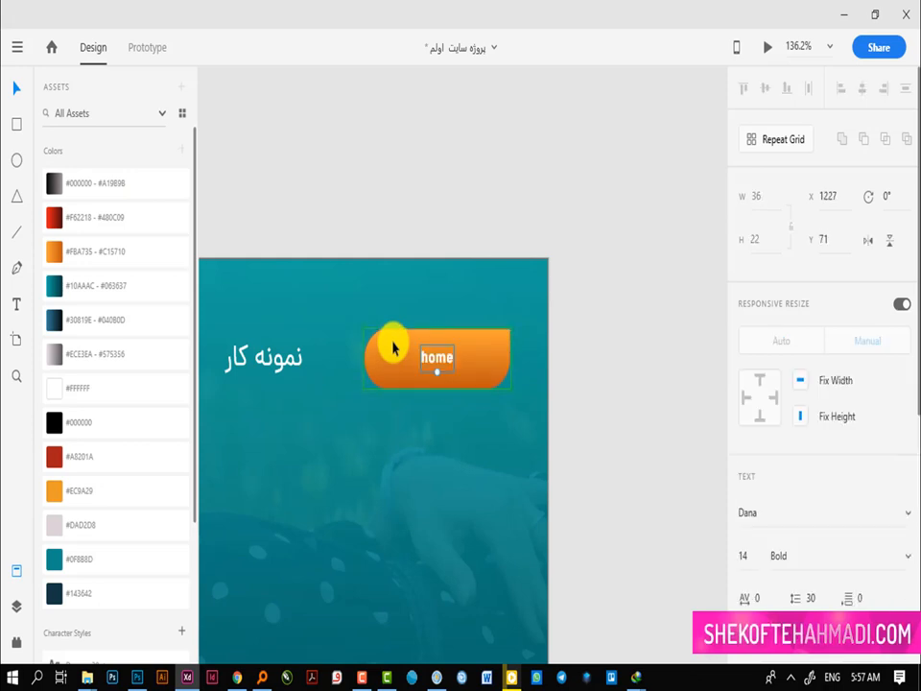
key("ctrl+shift+z")
Move the «خانه» label down inside the orange button to about X 1224, Y 66 so it sits centred
double_click(425, 353)
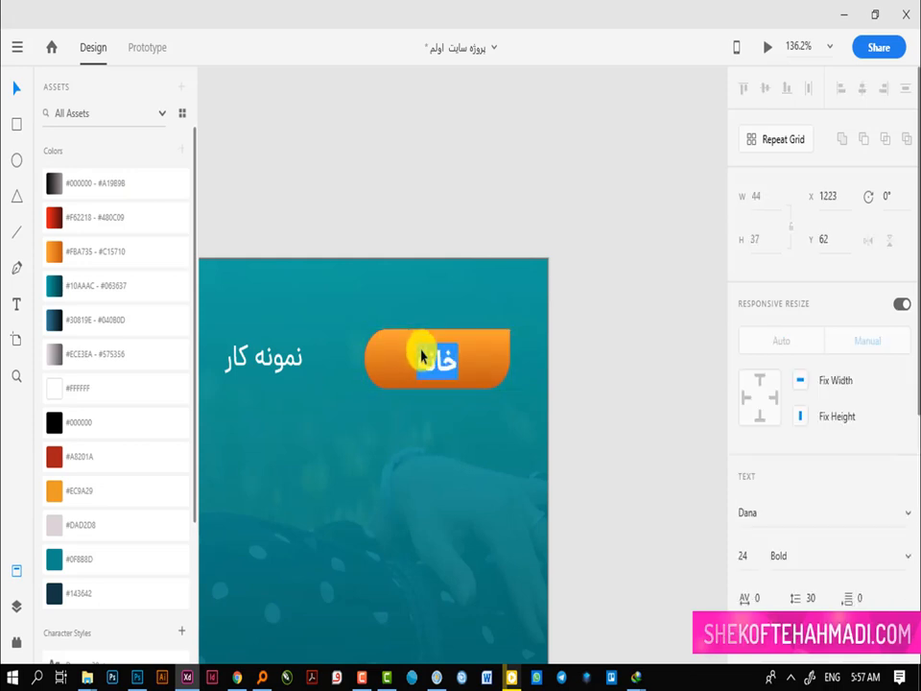
key("Escape")
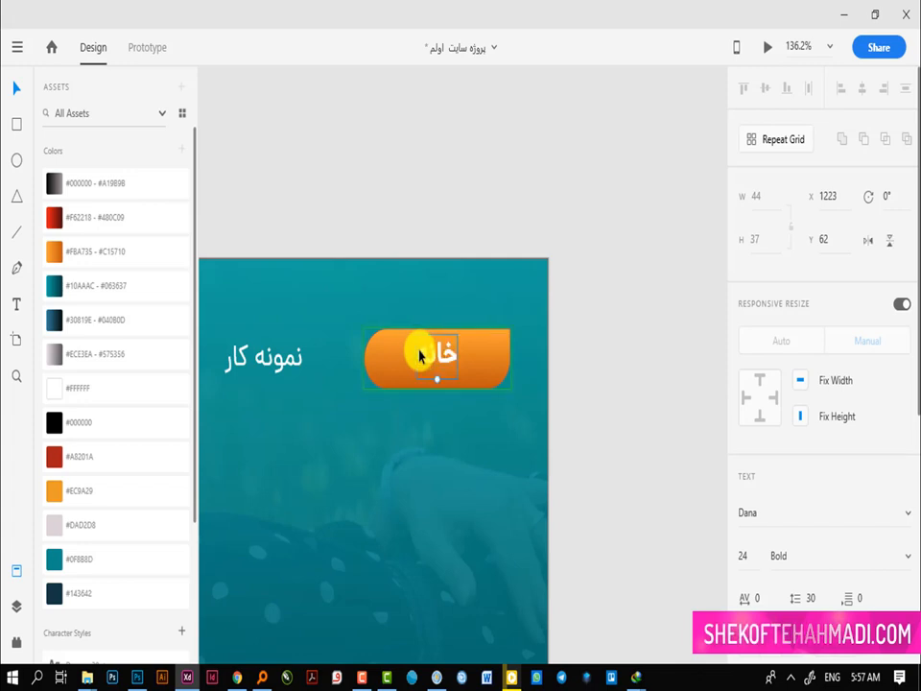
left_click_drag(427, 363, 427, 363)
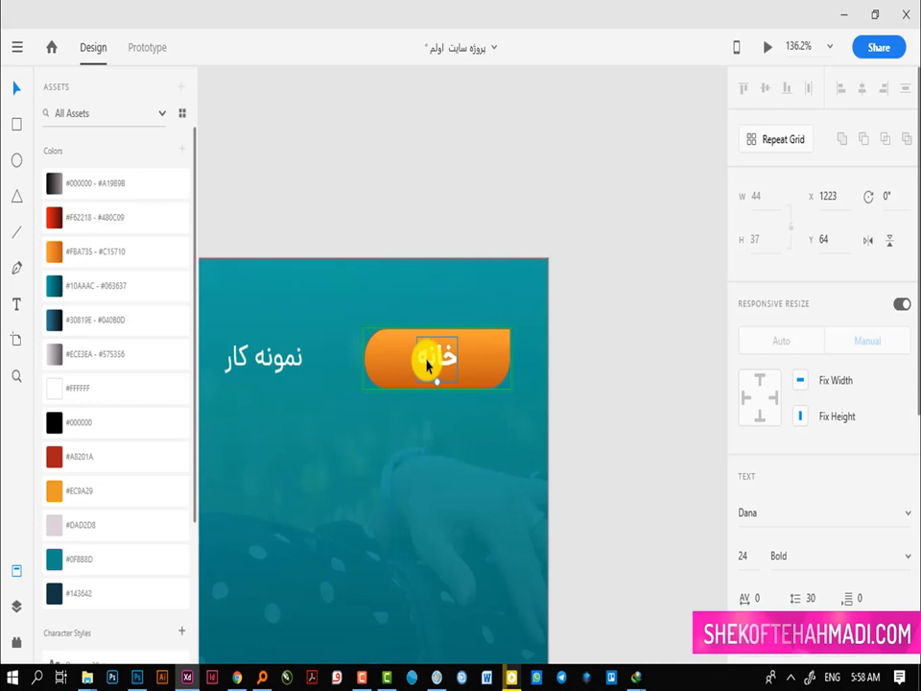
left_click_drag(427, 363, 426, 370)
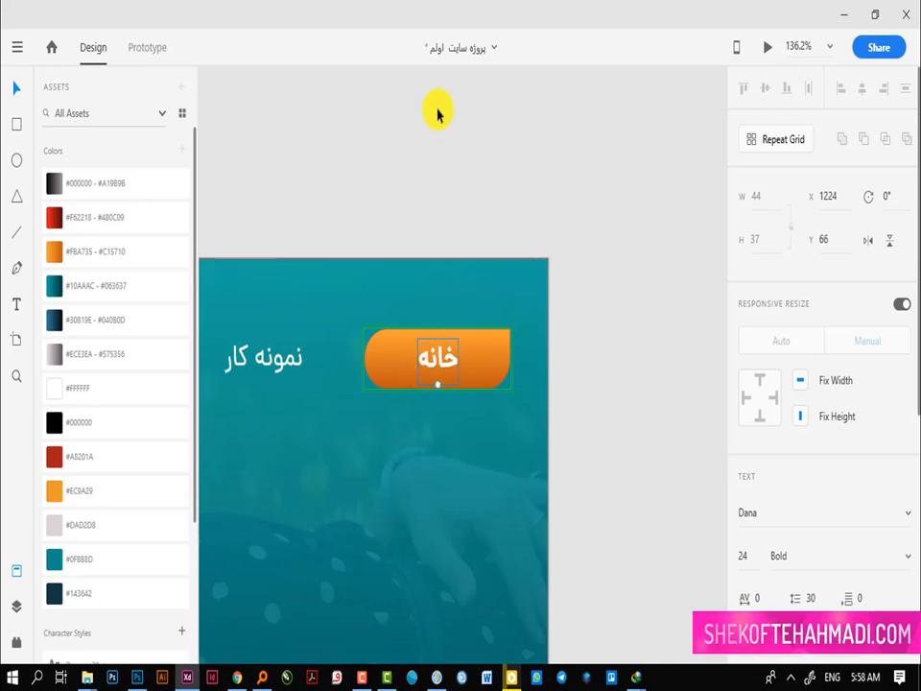
left_click(438, 197)
Enlarge the circular portrait to about 284 × 284 and place it over the header's lower right edge at about X 983, Y 531
key("ctrl+0")
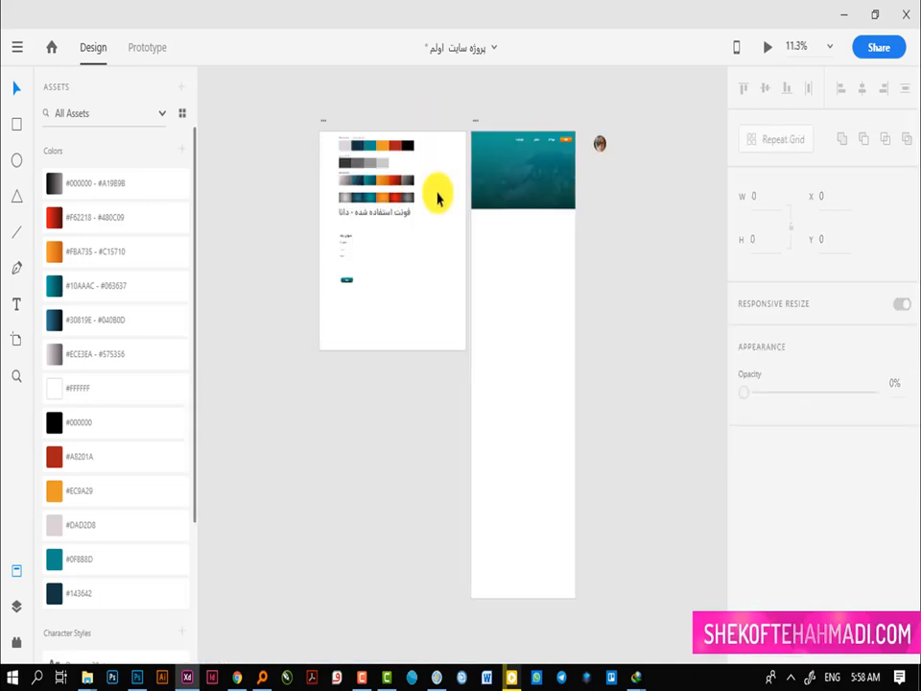
left_click_drag(463, 119, 606, 242)
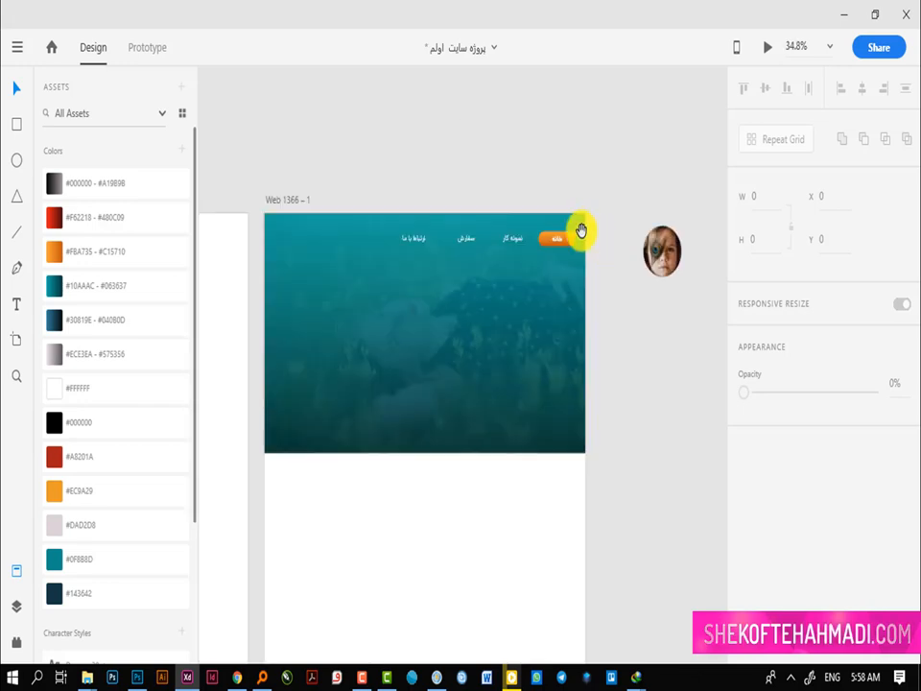
left_click_drag(547, 279, 592, 256)
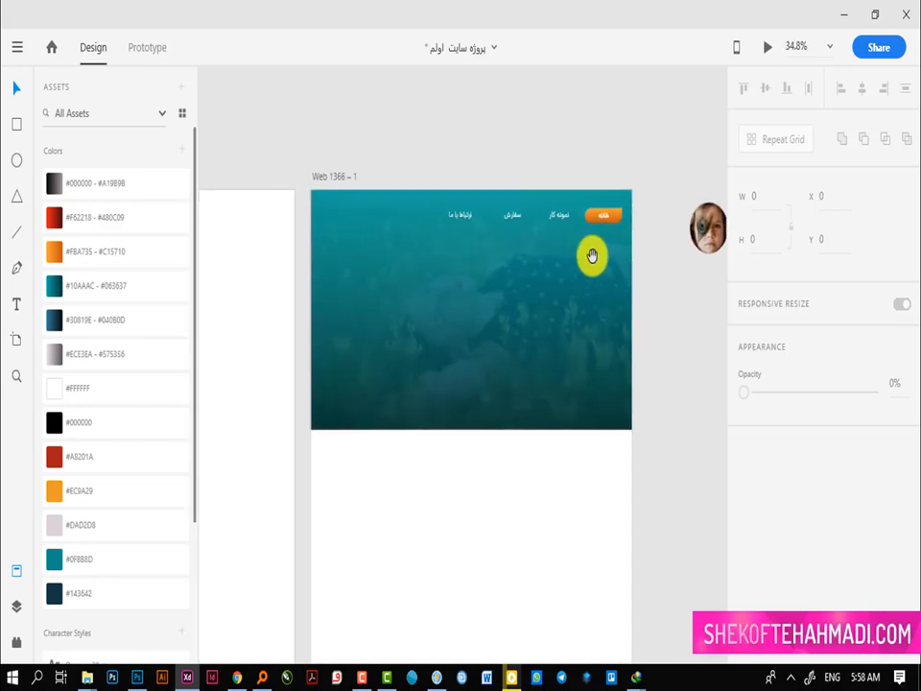
left_click(699, 230)
left_click_drag(688, 246, 650, 293)
key("ctrl+z")
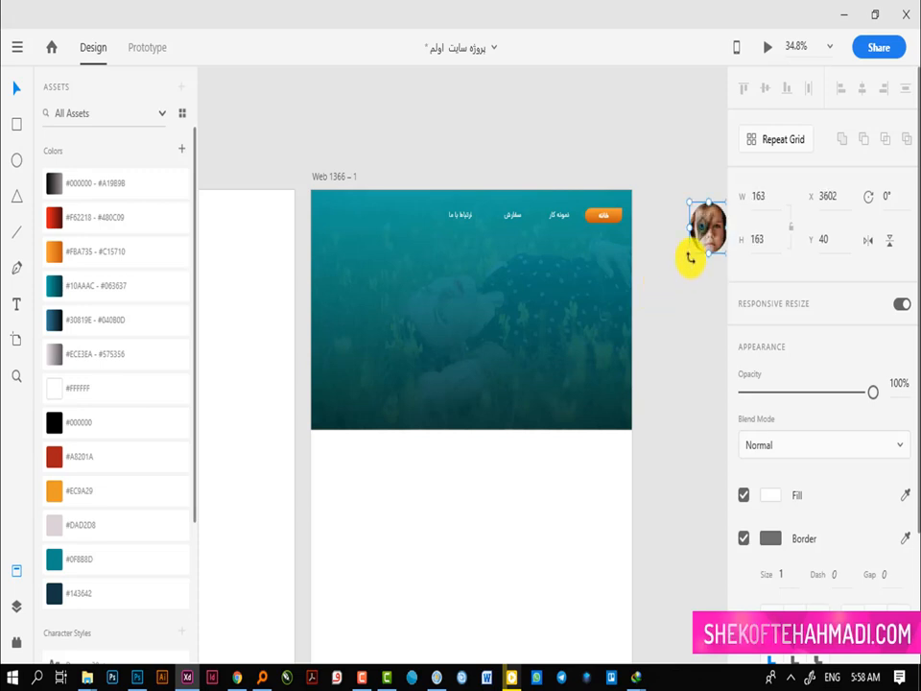
left_click_drag(689, 253, 662, 288)
left_click_drag(689, 243, 581, 407)
left_click(637, 398)
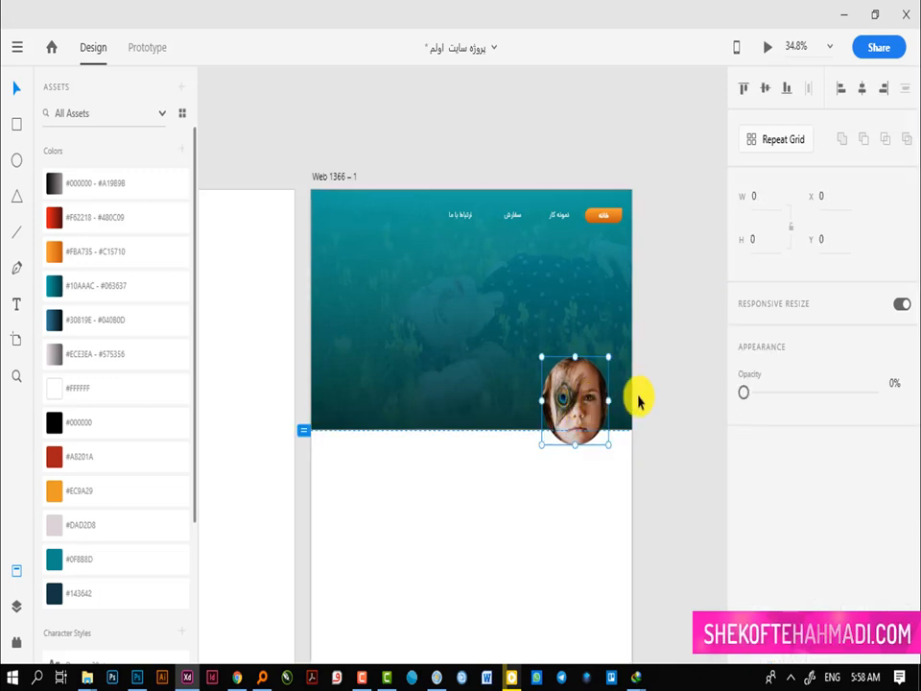
Try placing two duplicates of the circular portrait to its left, and delete both copies
left_click(587, 401)
left_click_drag(589, 402, 438, 418)
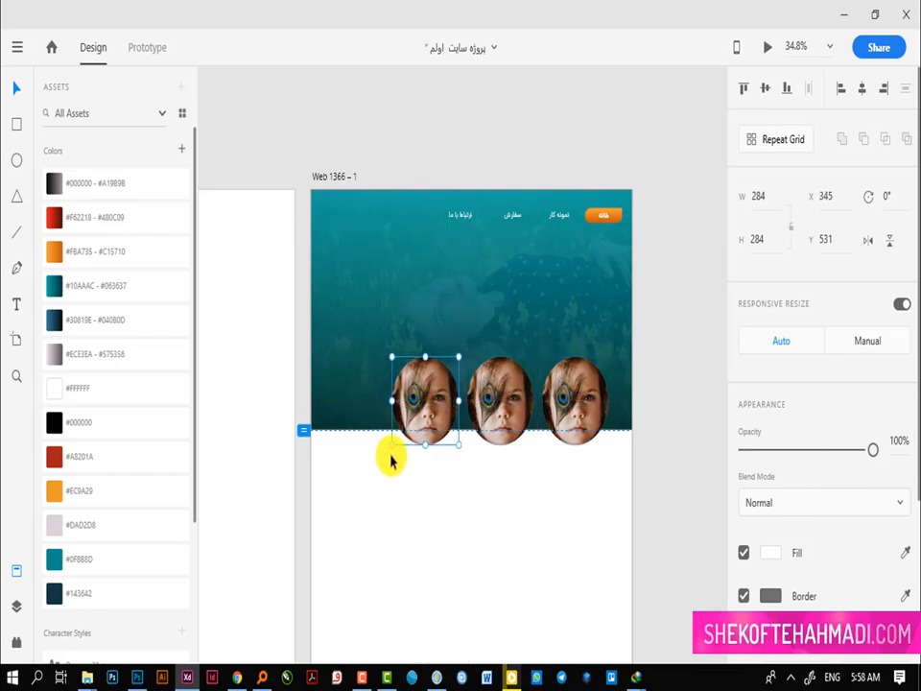
key("Delete")
left_click(505, 388)
key("Delete")
Turn the circular portrait into a Repeat Grid of four circles about 1269 wide, placed across the header's lower edge at about X 56, Y 537
left_click(545, 408)
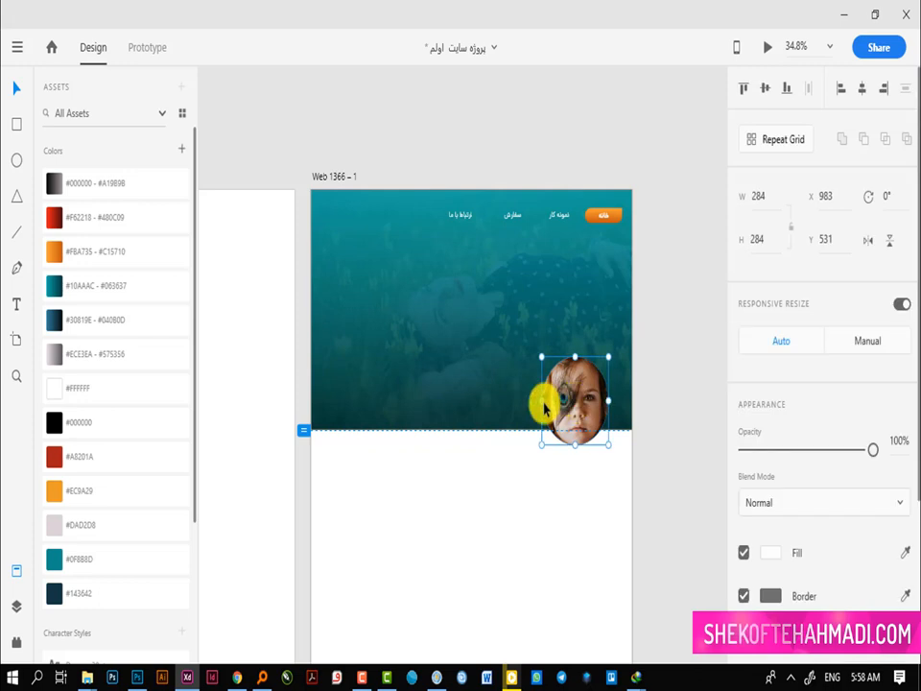
left_click(789, 141)
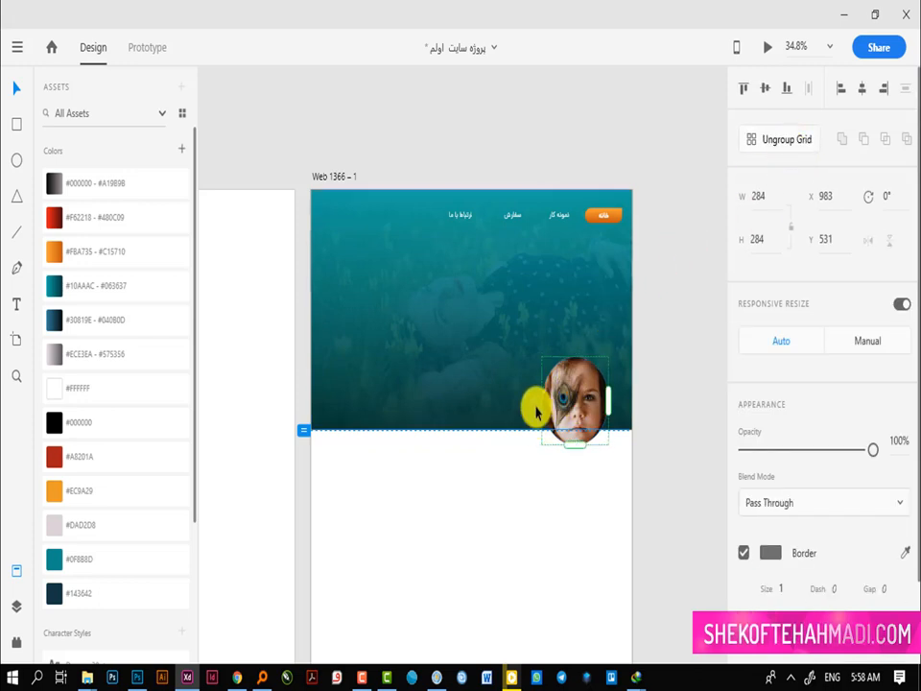
left_click_drag(575, 399, 620, 404)
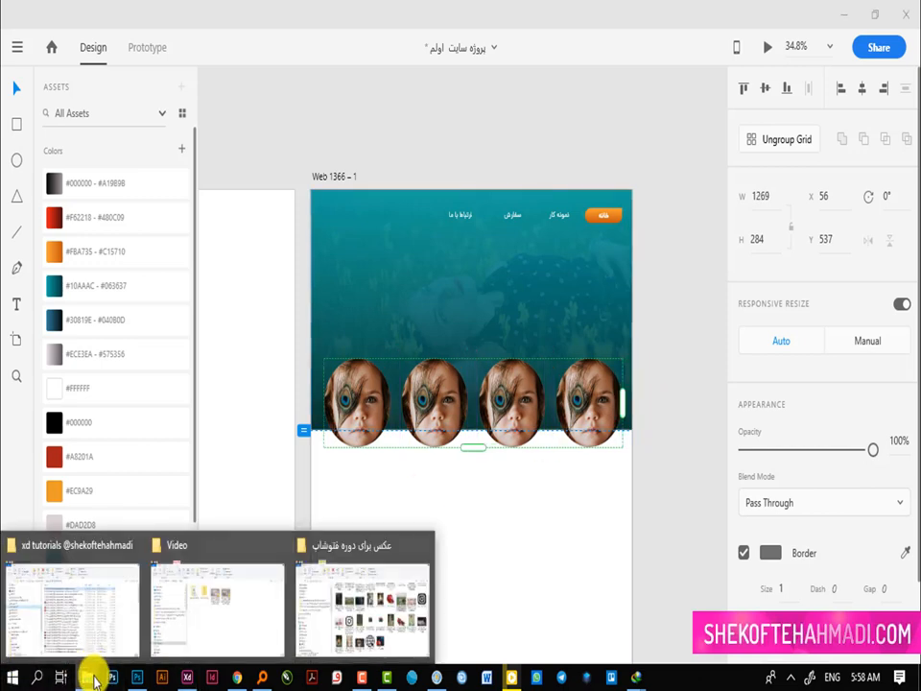
Fill the grid circles with four photos from the image folder: DSC_4543.jpg, dsc9842-edit.jpg, IMG_7565-Edit-2.jpg and the child in the yellow dress
left_click(319, 637)
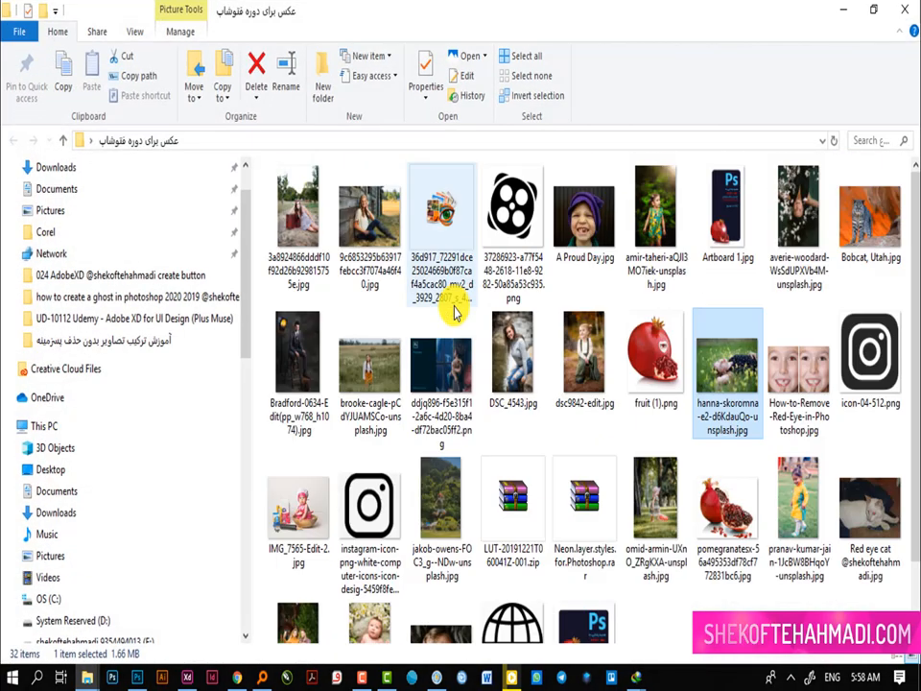
left_click(515, 369)
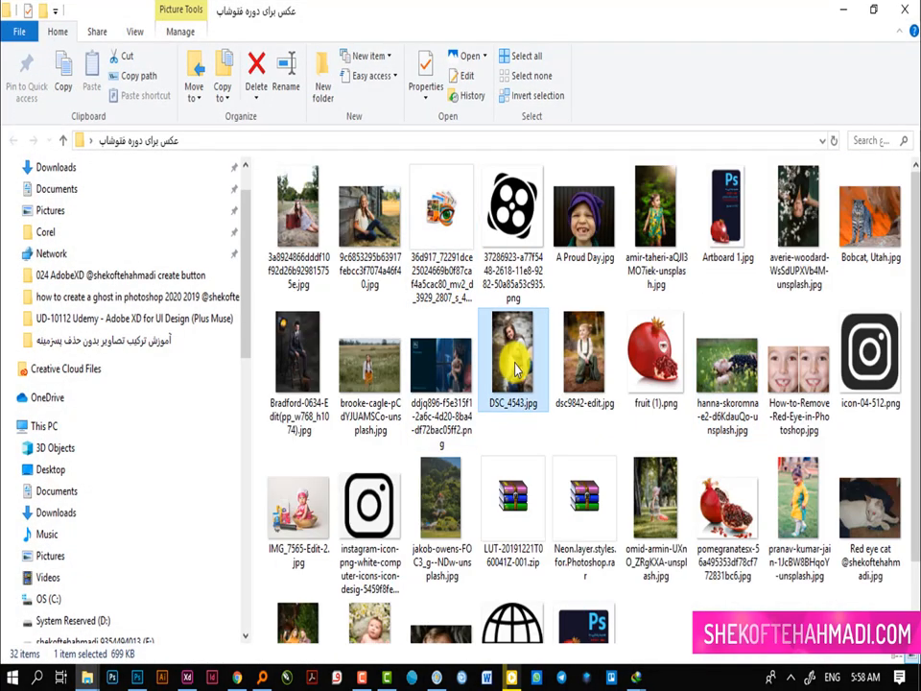
left_click(564, 349, "ctrl")
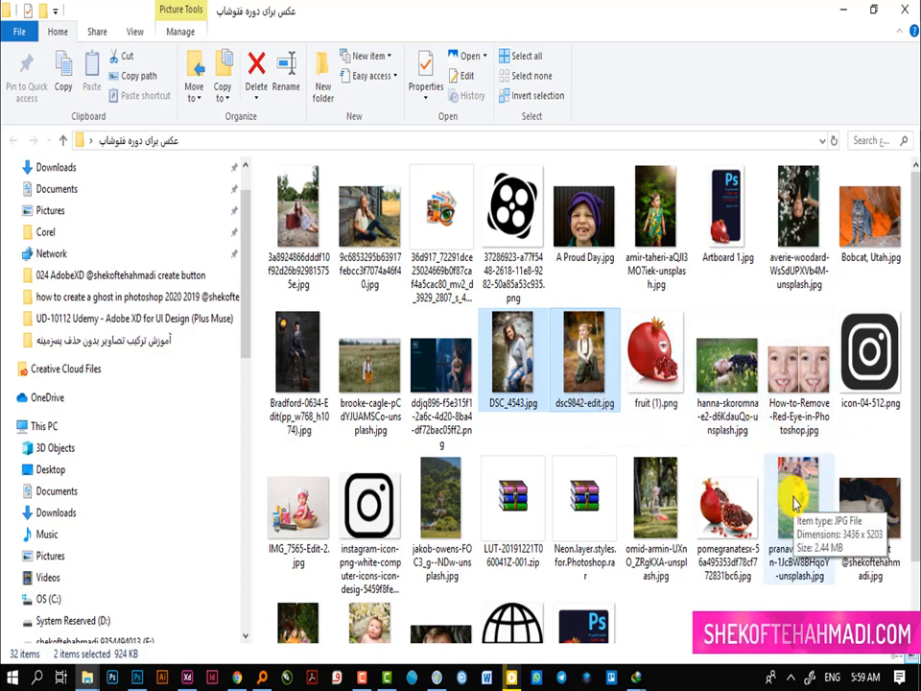
left_click(794, 504, "ctrl")
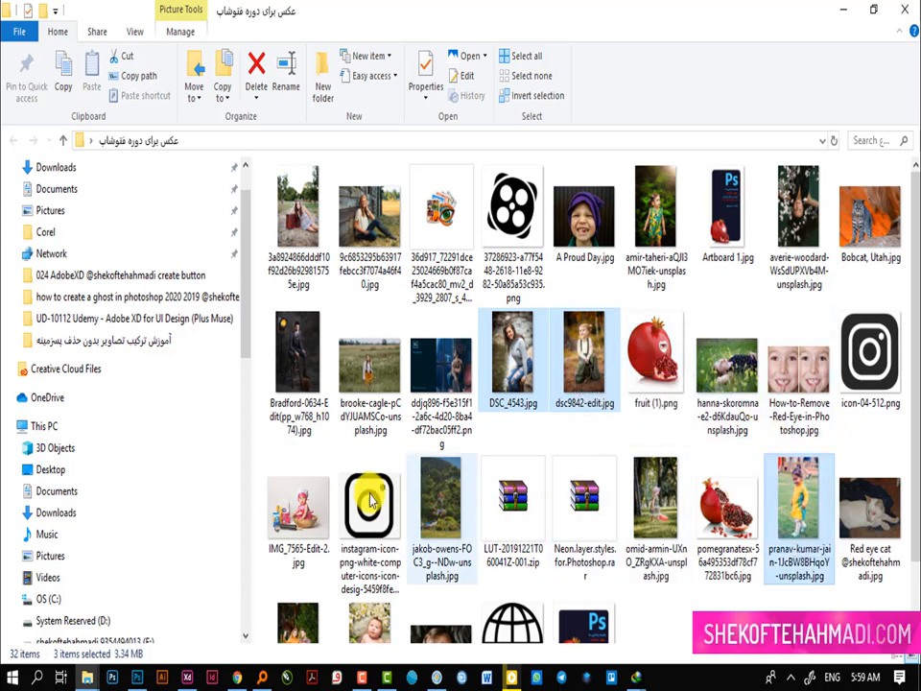
left_click_drag(282, 510, 382, 422)
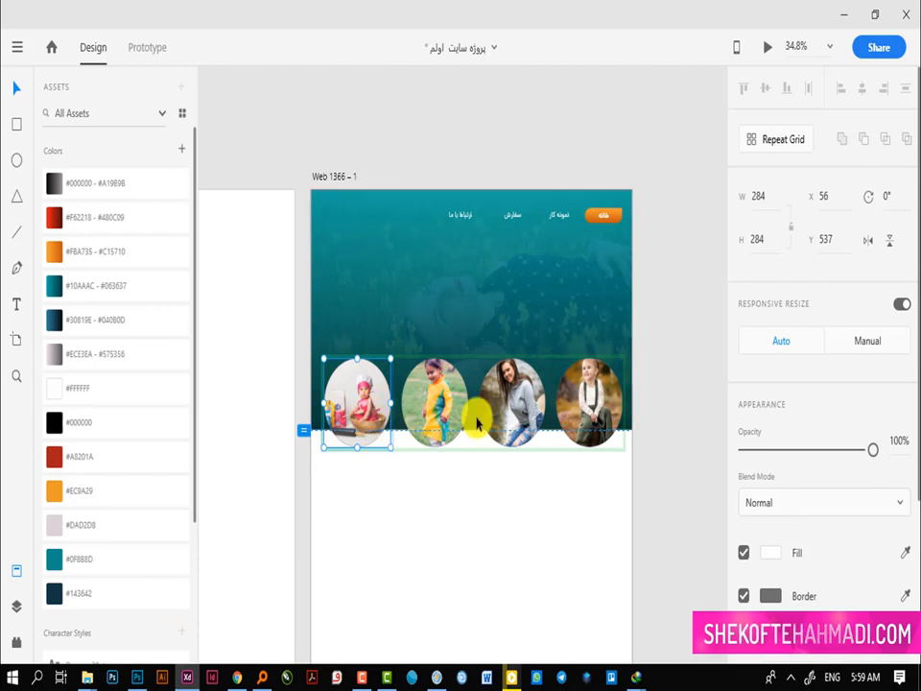
Shift the photos down inside the two right-hand circles of the grid to frame the subjects' heads
left_click(590, 395)
double_click(594, 396)
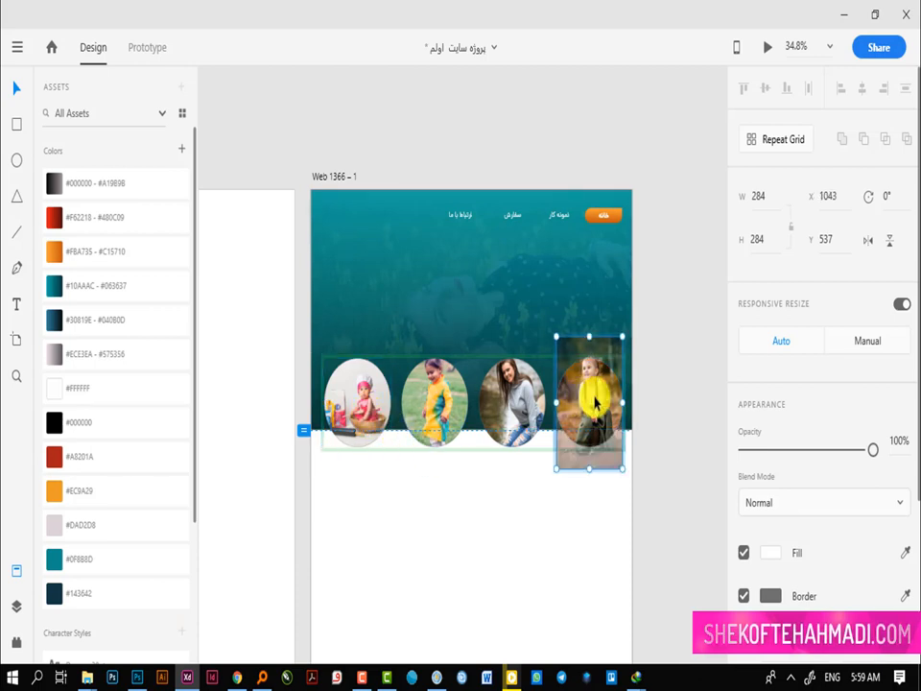
left_click_drag(594, 403, 594, 412)
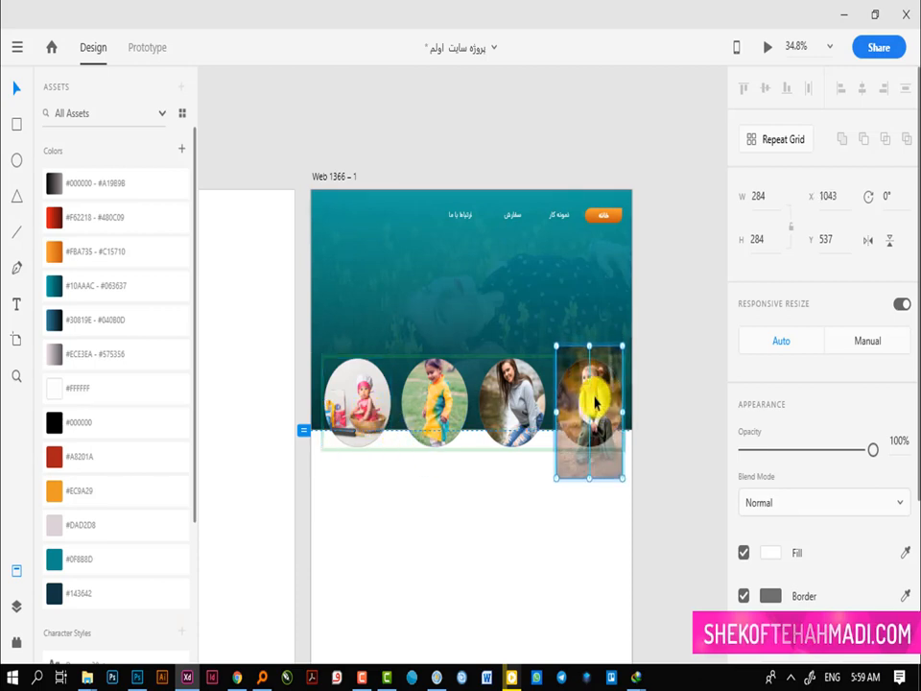
double_click(515, 388)
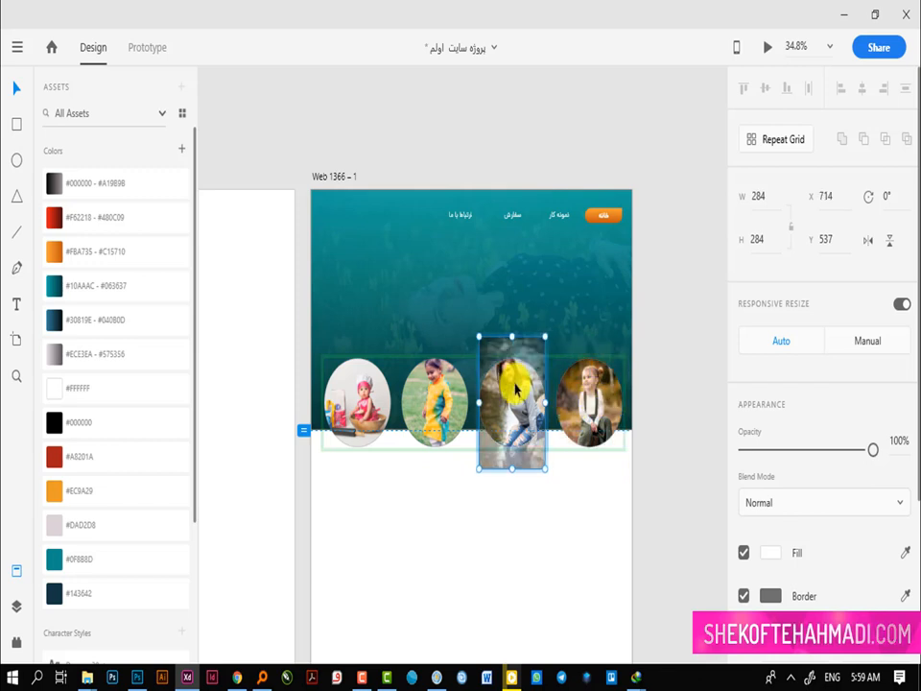
key("shift+Down")
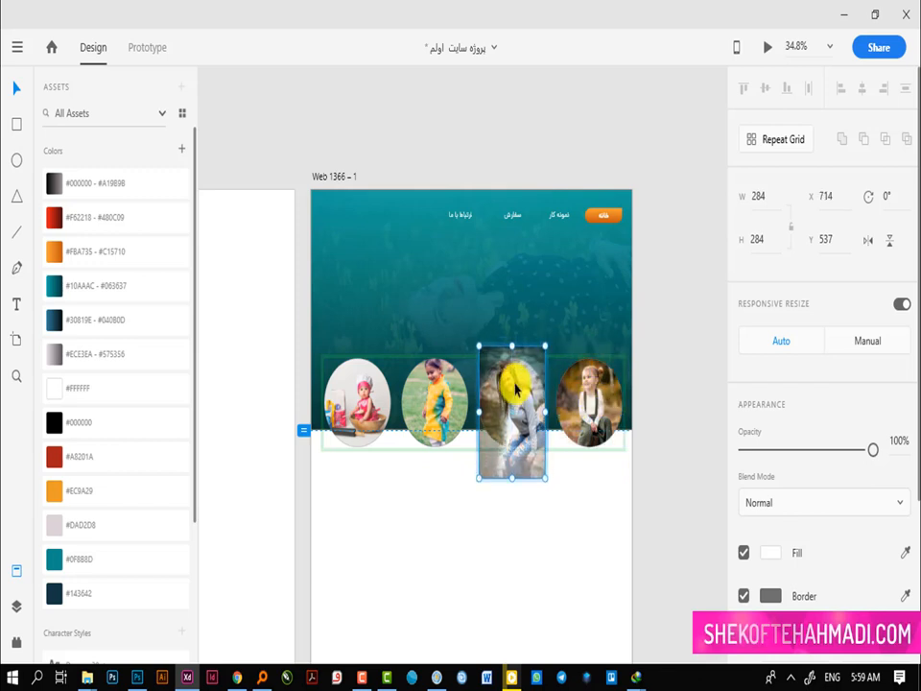
Replace the yellow-dress photo in the second circle from the left with the dark green forest photo from the image folder
left_click(434, 401)
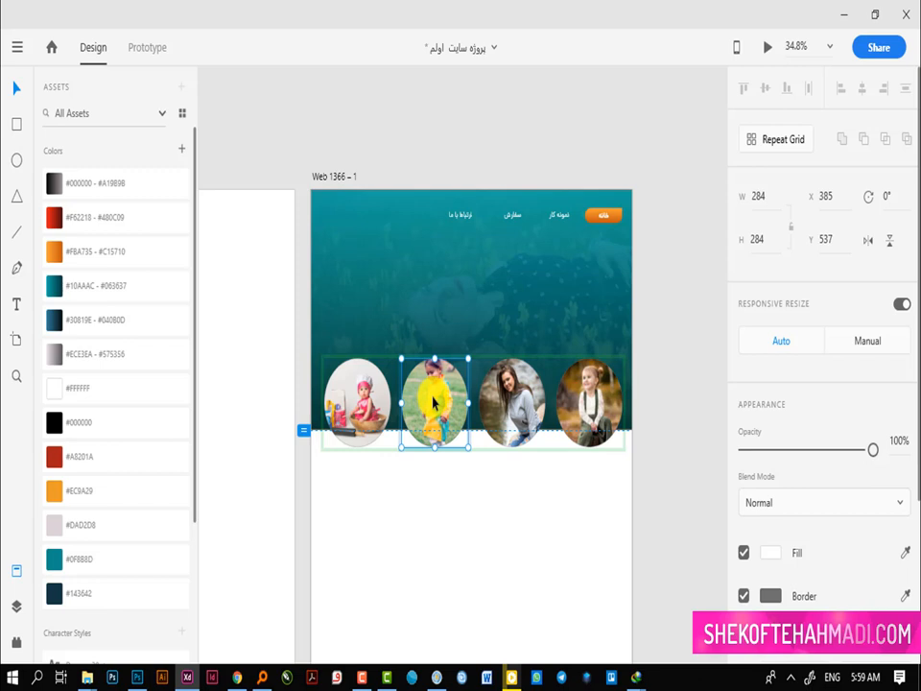
left_click(357, 403)
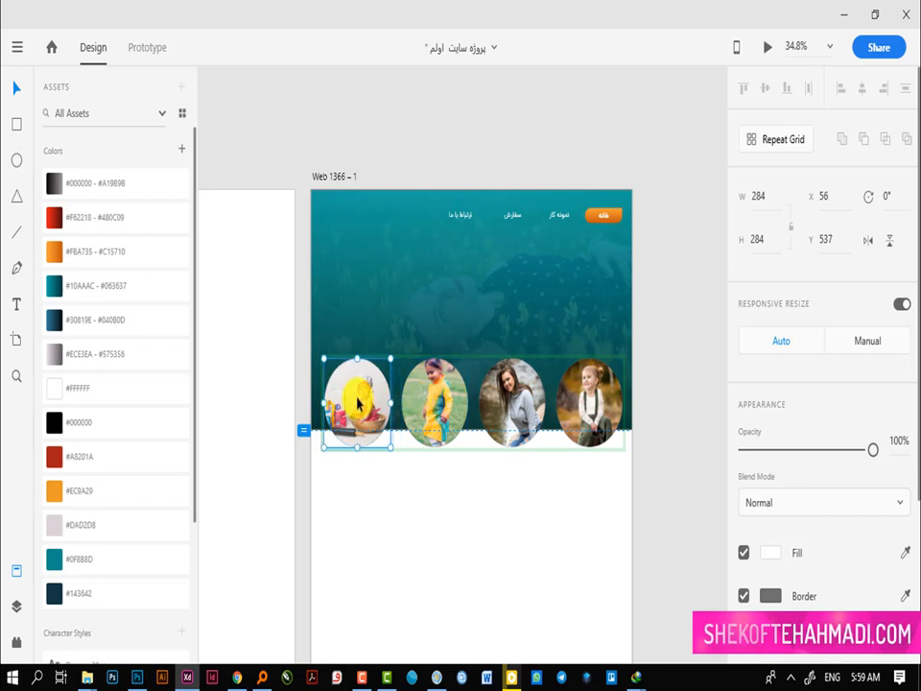
left_click(433, 395)
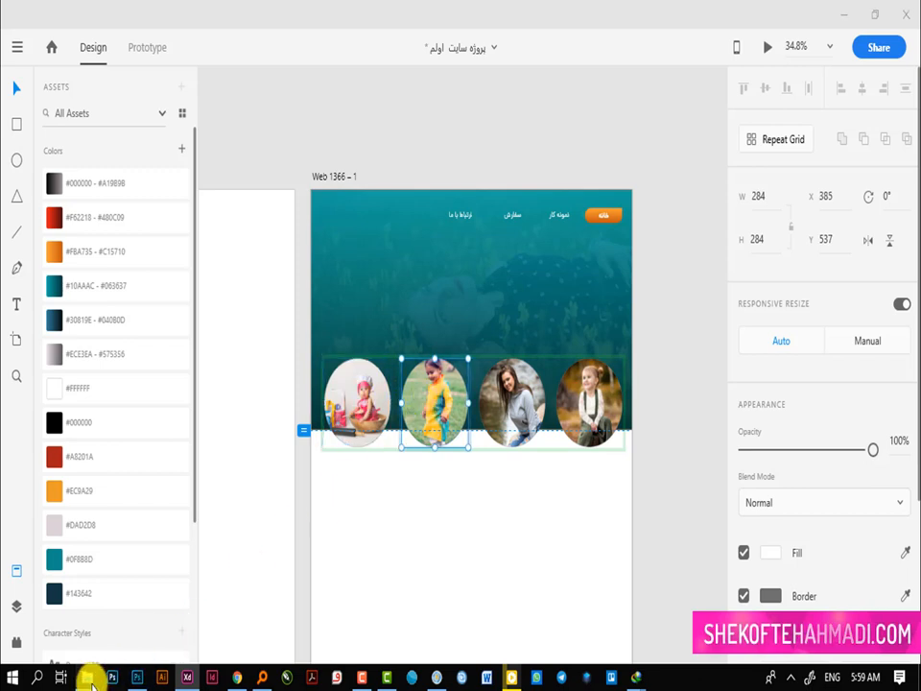
mouse_move(89, 677)
left_click(326, 605)
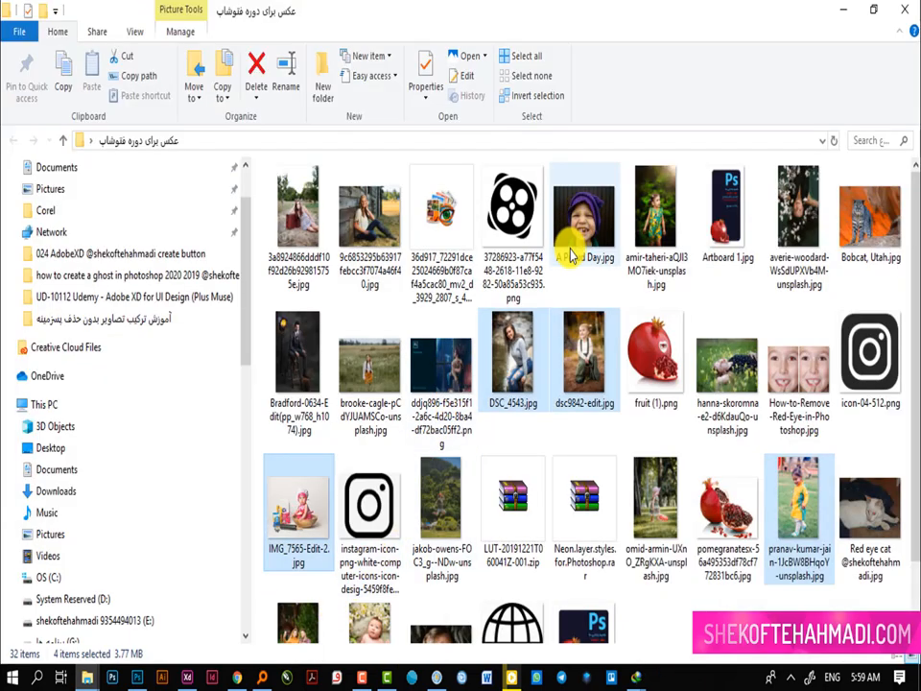
left_click(710, 359)
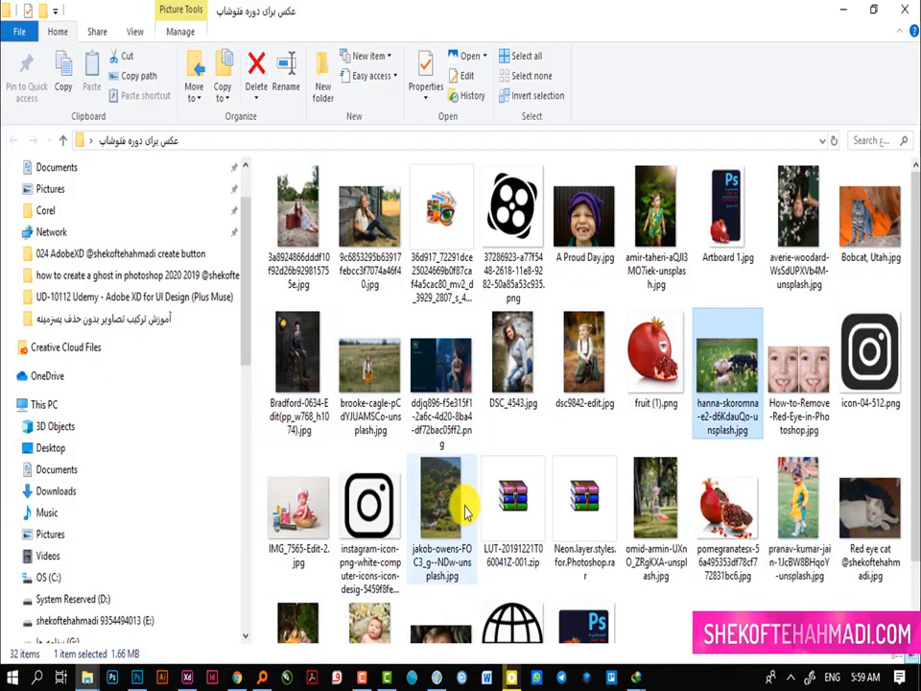
left_click_drag(465, 513, 432, 410)
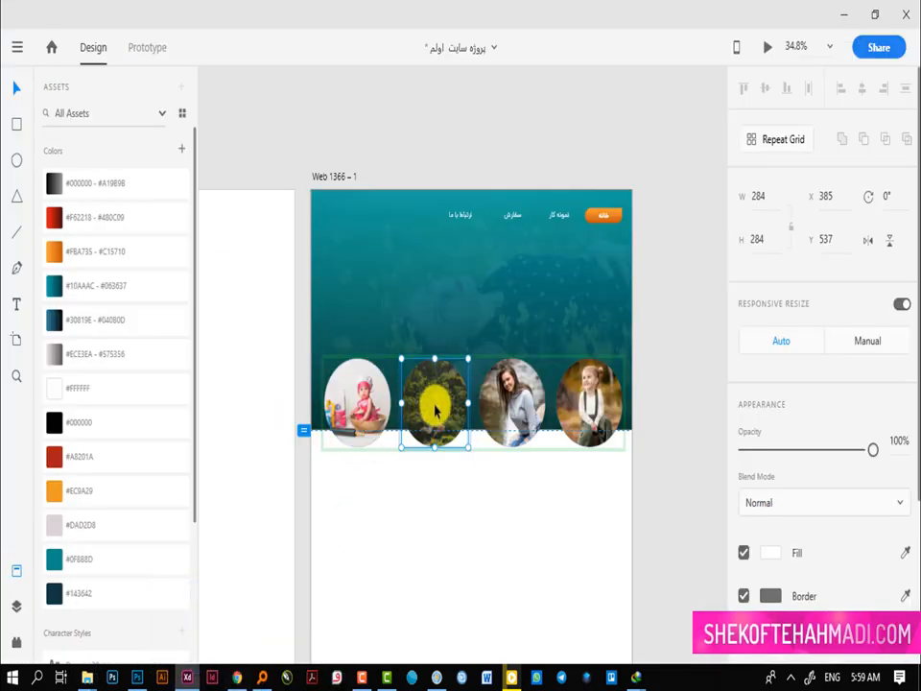
Enlarge the forest photo inside its circle so the jumping figure fills the frame, and deselect it
double_click(433, 411)
left_click_drag(467, 338, 535, 292)
left_click(670, 266)
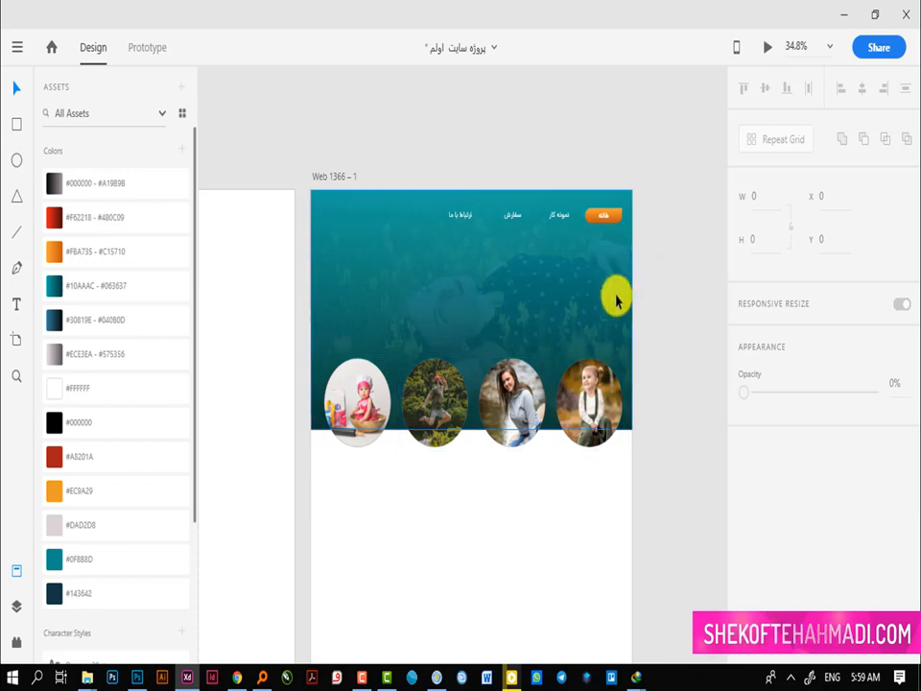